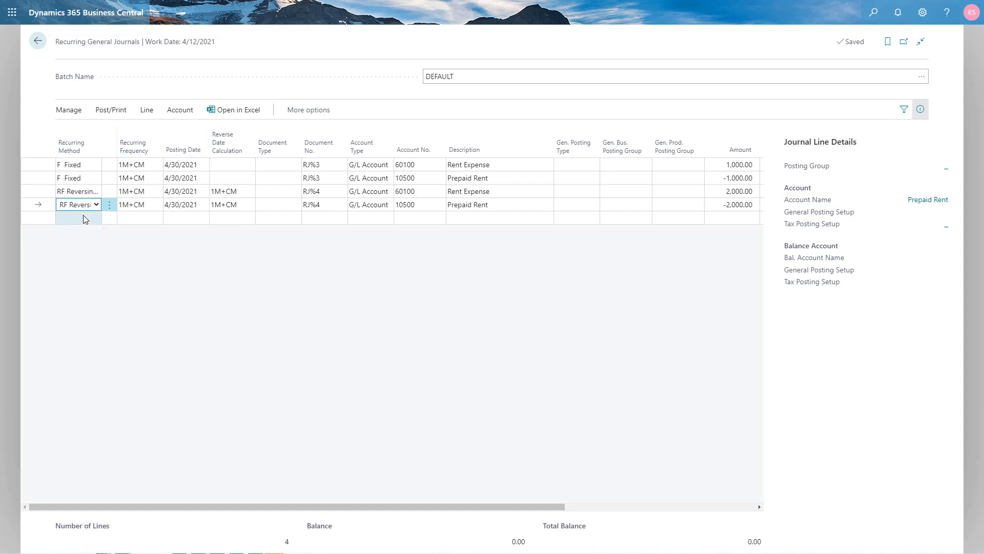
Start a new recurring journal line with the recurring method V Variable and a recurring frequency of 1M+CM
left_click(85, 219)
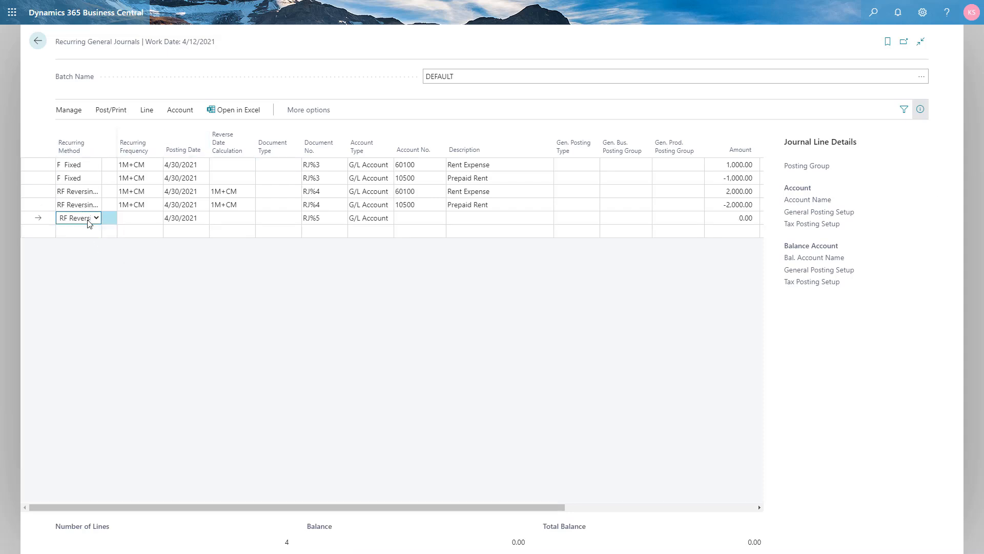
left_click(95, 219)
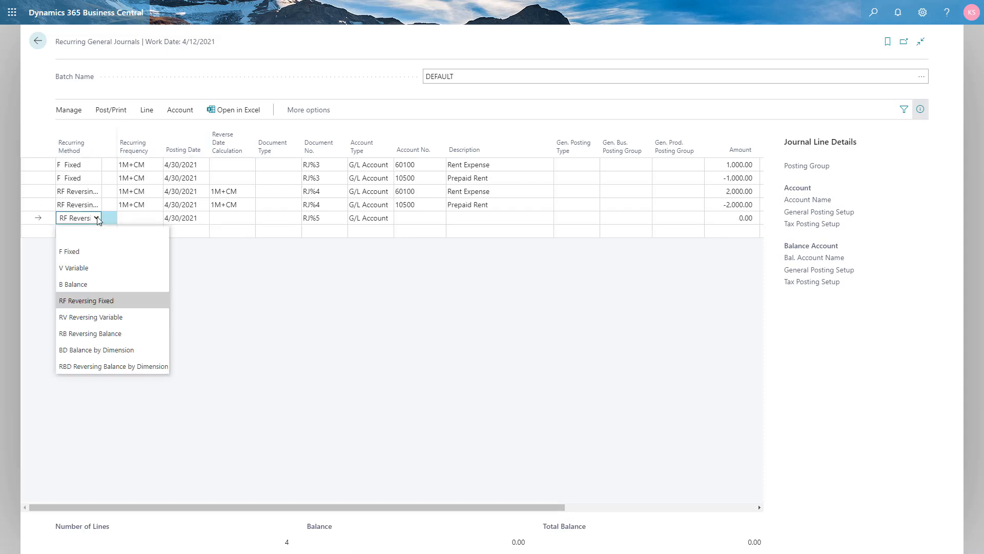
left_click(84, 266)
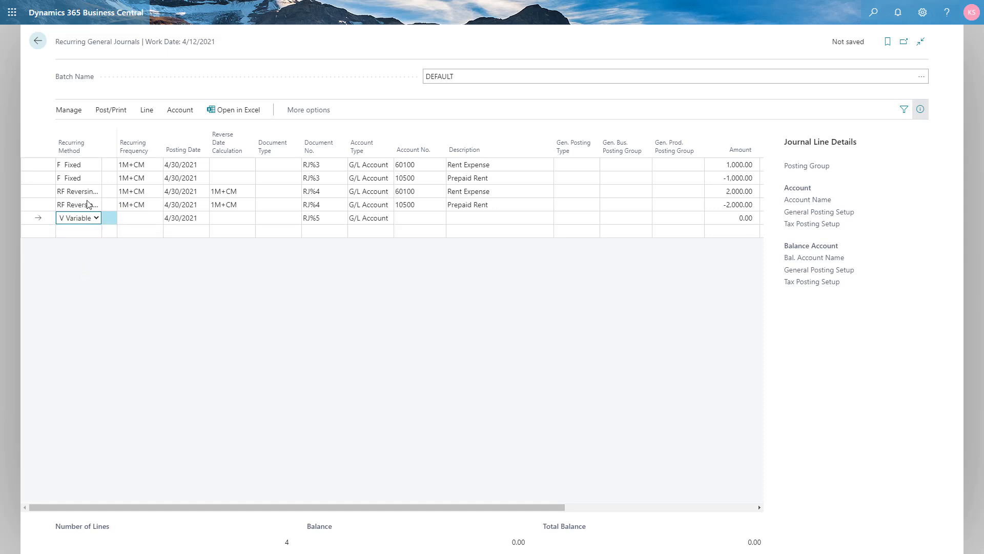
key("Tab")
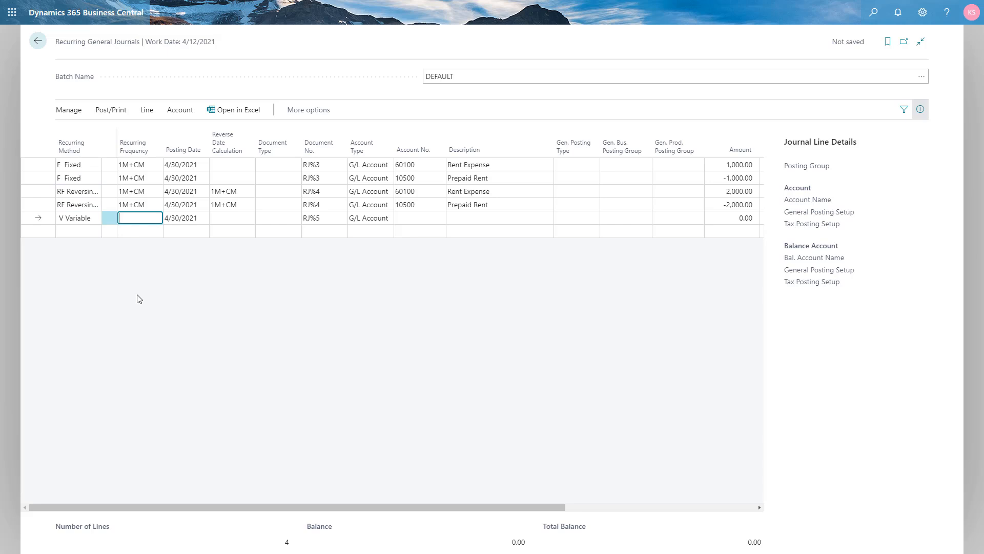
type("1M+CM")
key("Tab")
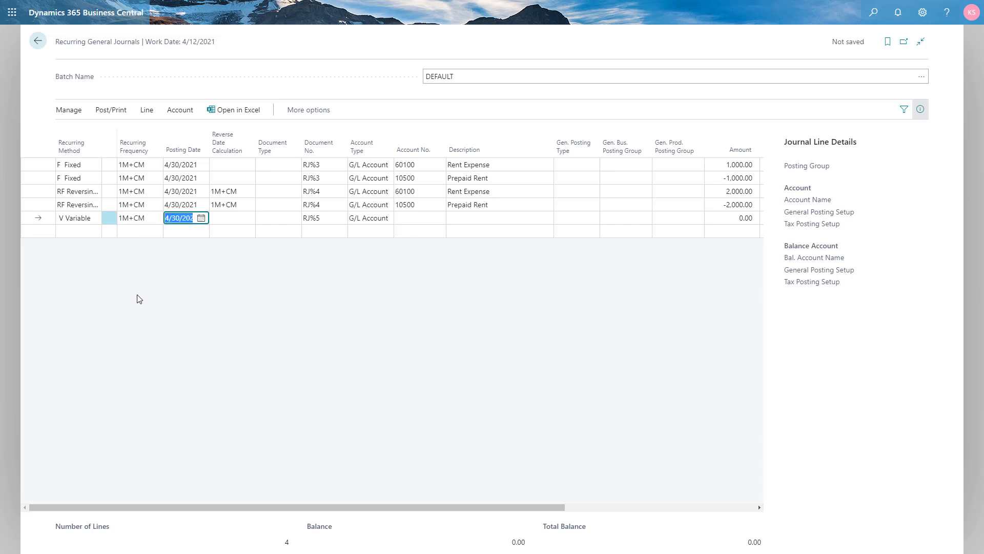
Set the new journal line's posting date to 3/31/2021, leaving its reverse date calculation and document type blank
type("0331")
key("Tab")
key("Tab")
key("Tab")
key("Tab")
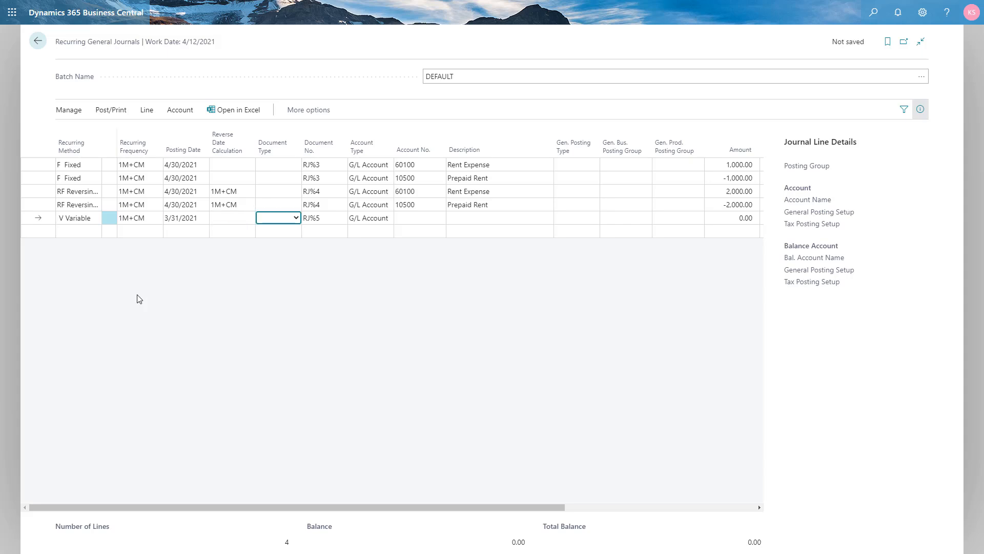
key("Tab")
Assign the Accumulated Depreciation G/L account to the new V Variable line
type("10")
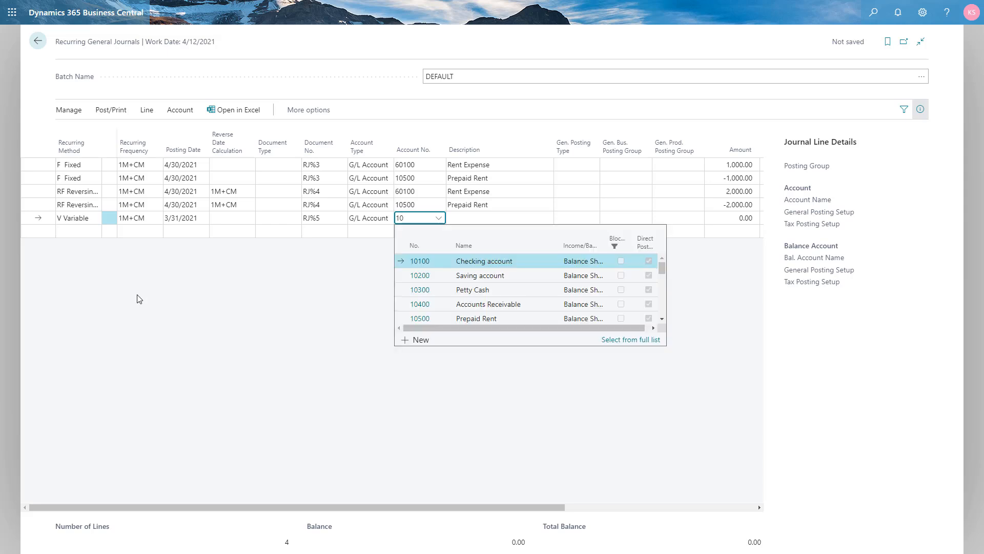
left_click(662, 319)
left_click(663, 320)
left_click(663, 320)
left_click(663, 320)
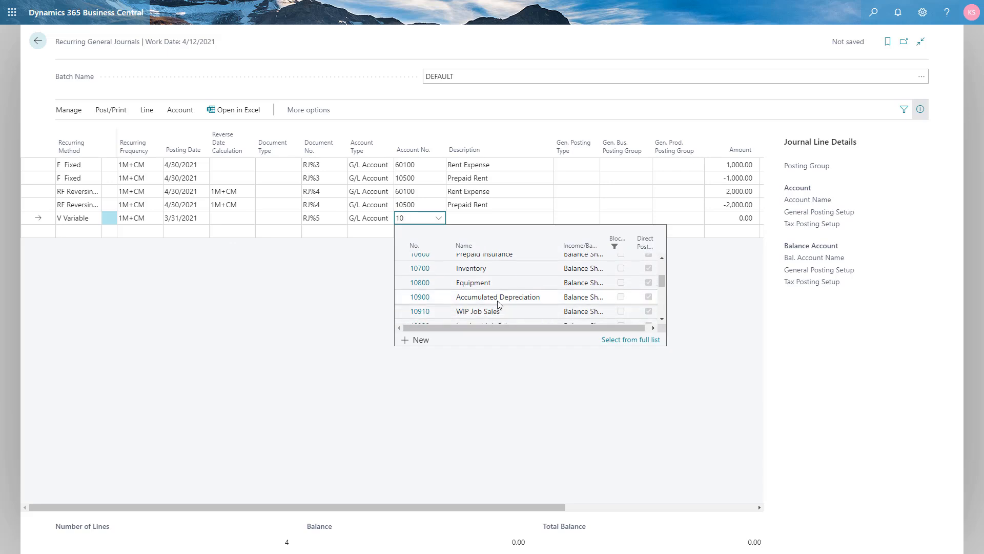
left_click(498, 301)
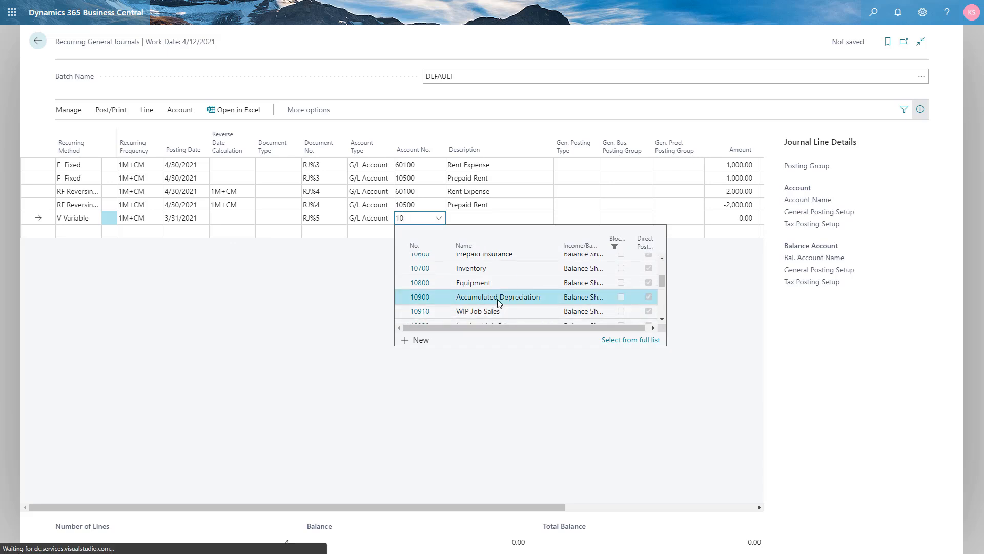
Set the amount of the Accumulated Depreciation line to -18,900
key("Tab")
key("Tab")
key("Tab")
key("Tab")
key("Tab")
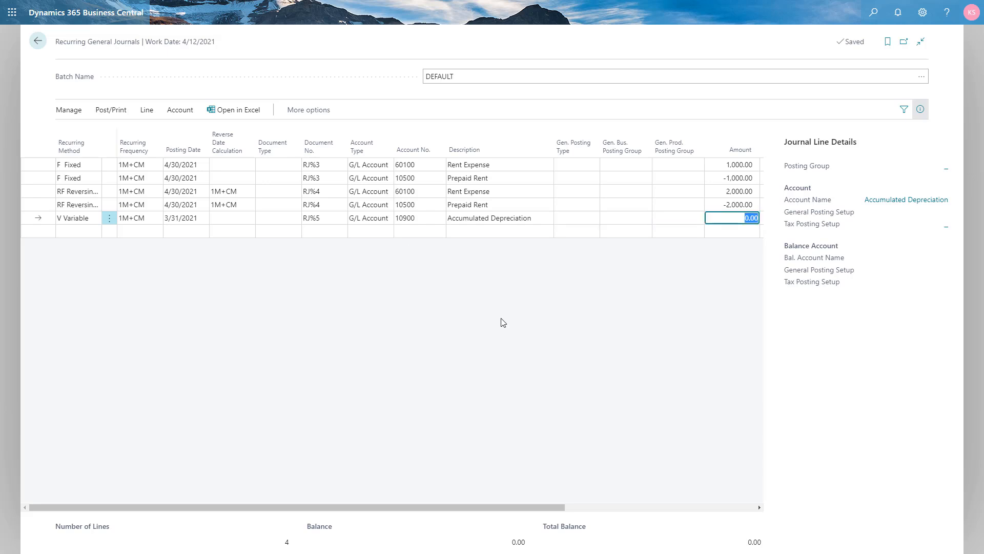
key("BackSpace")
type("-18900")
key("Tab")
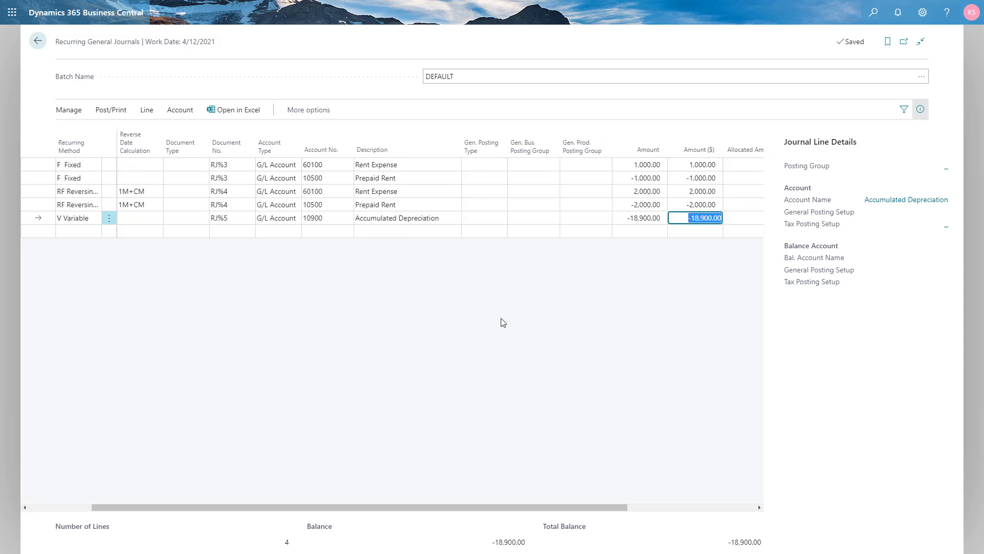
key("Tab")
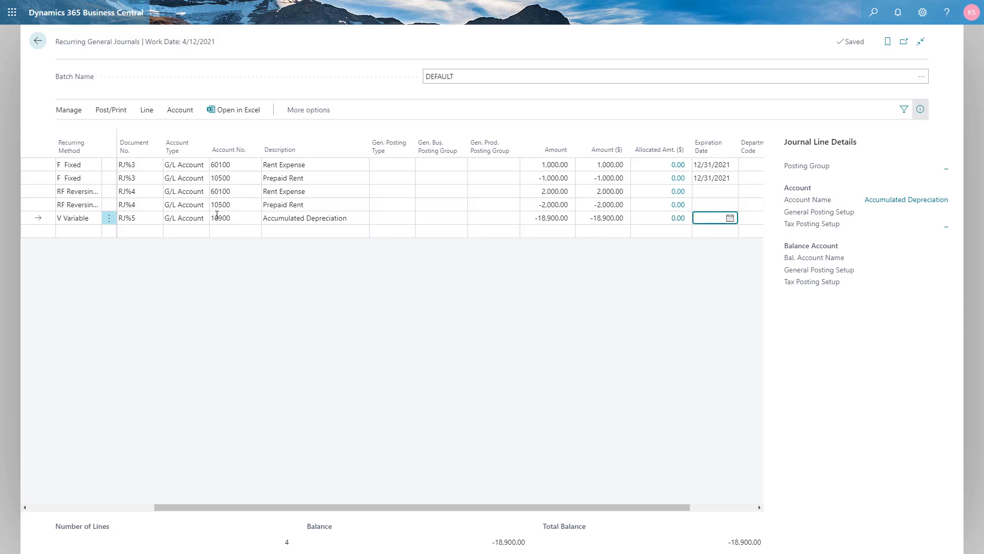
Open the allocations of the Accumulated Depreciation line in an enlarged window and assign Depreciation, Equipment to the first allocation line
left_click(677, 220)
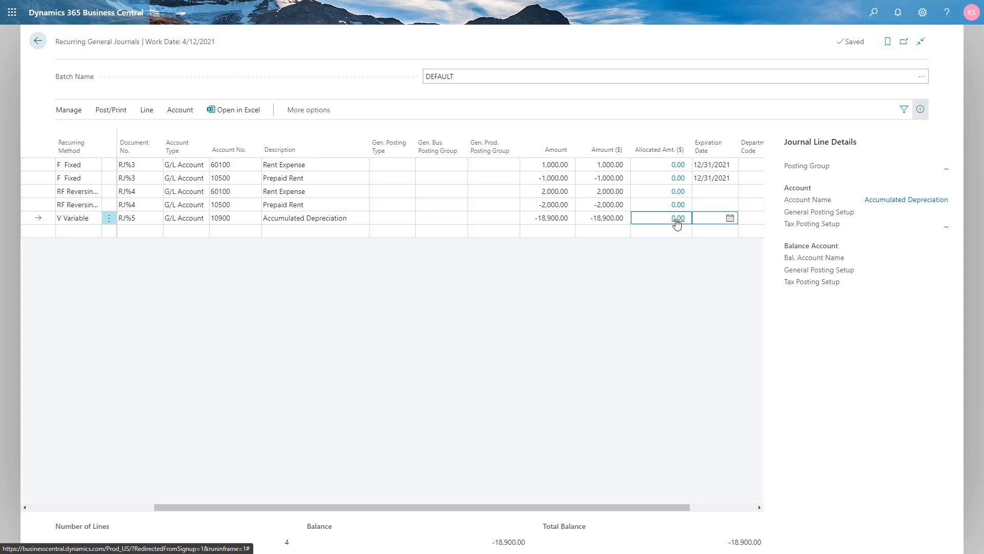
left_click(677, 220)
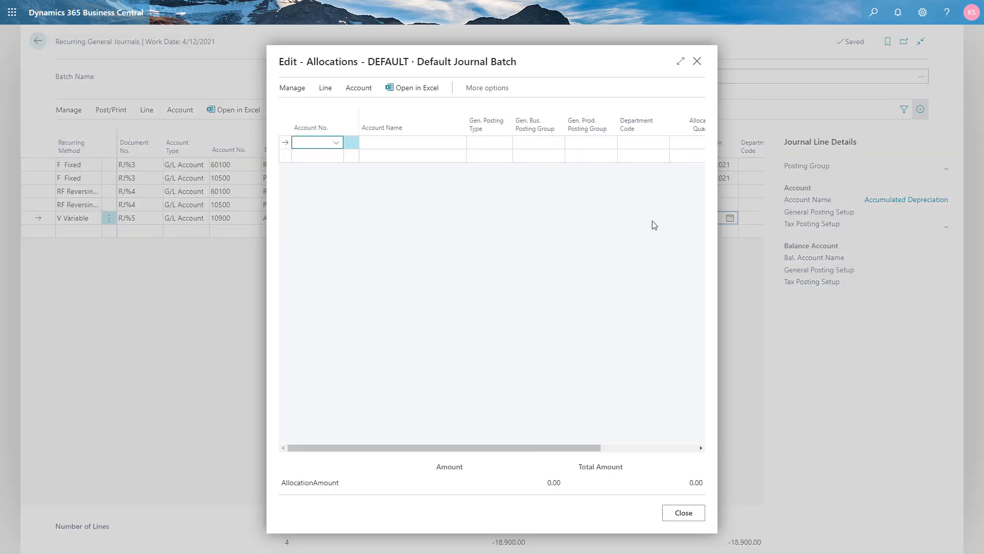
left_click(679, 62)
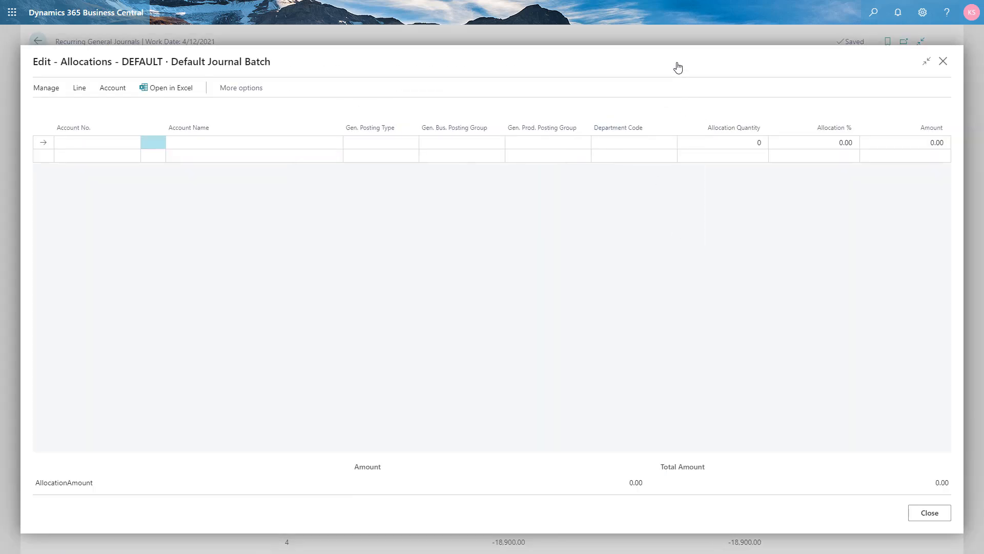
left_click(94, 143)
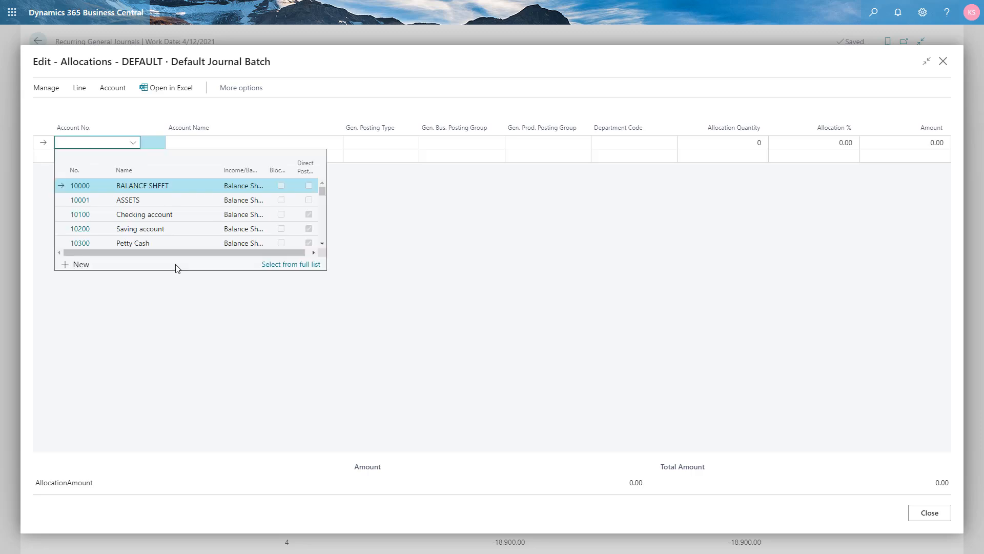
type("depr")
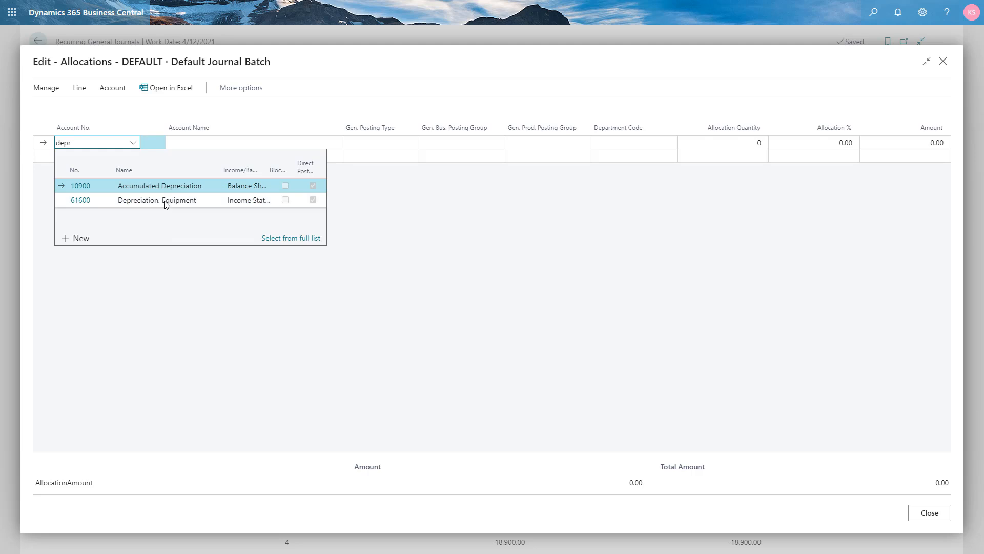
left_click(166, 202)
left_click(166, 201)
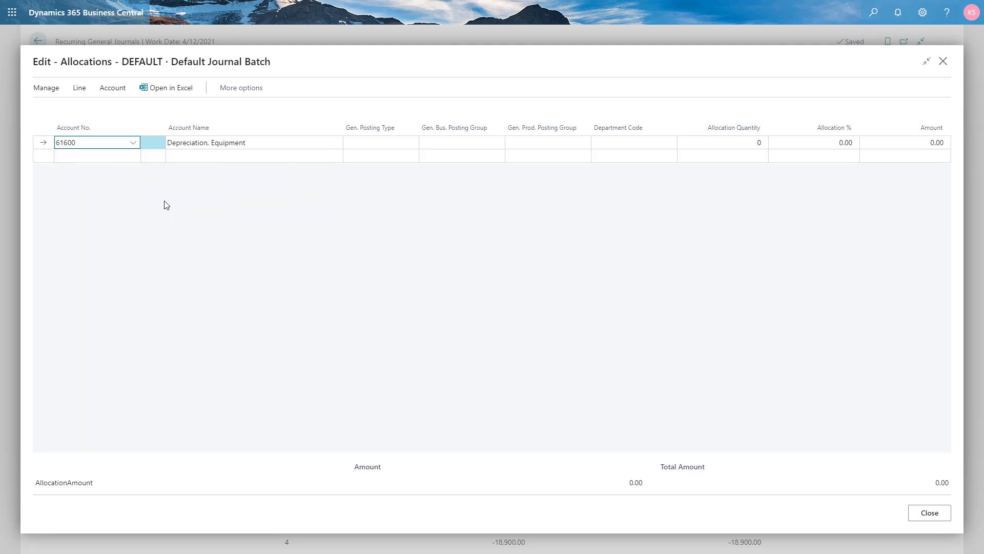
Set the department code of the first allocation line to 4ADM (Administration)
key("Tab")
key("Tab")
key("Tab")
key("Tab")
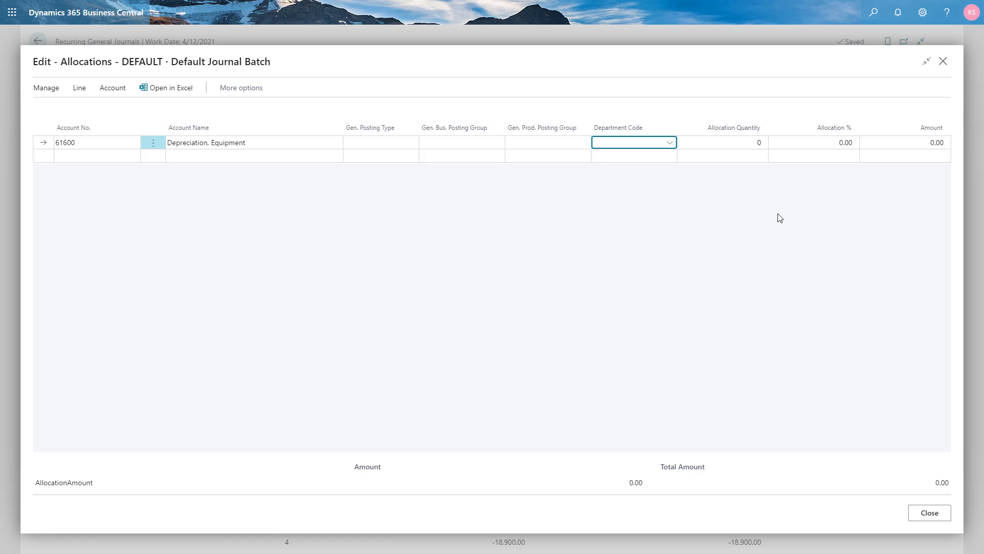
left_click(670, 144)
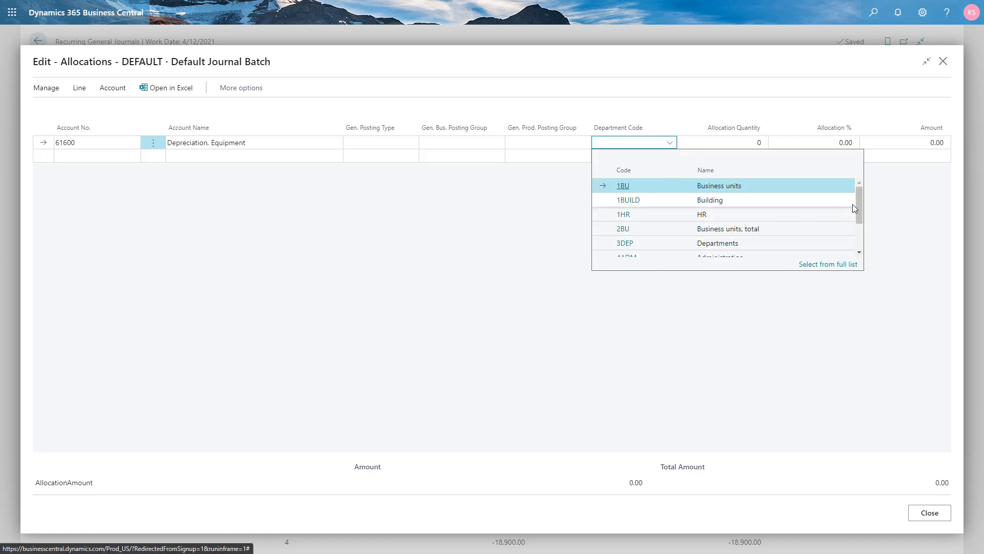
left_click_drag(859, 206, 859, 211)
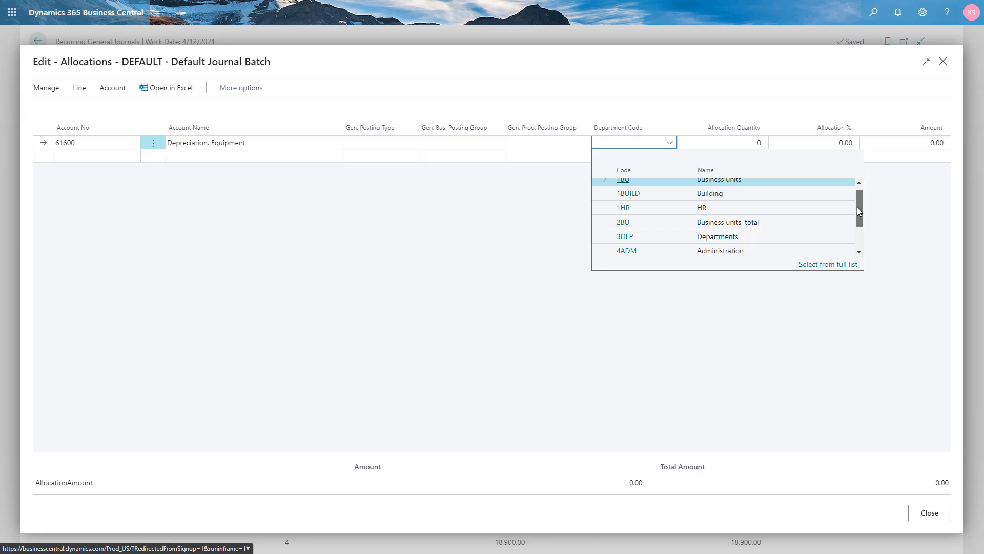
left_click_drag(857, 208, 858, 212)
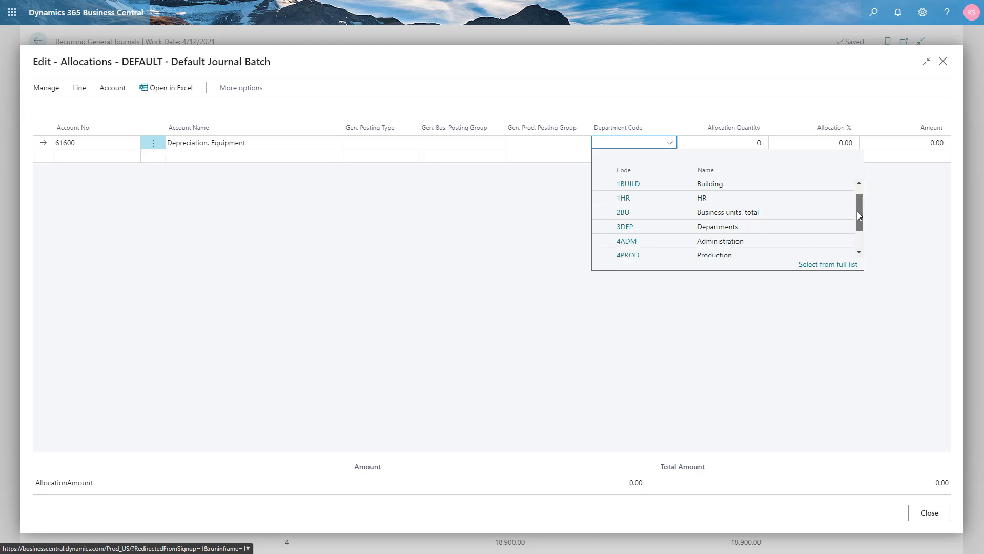
left_click_drag(858, 212, 837, 222)
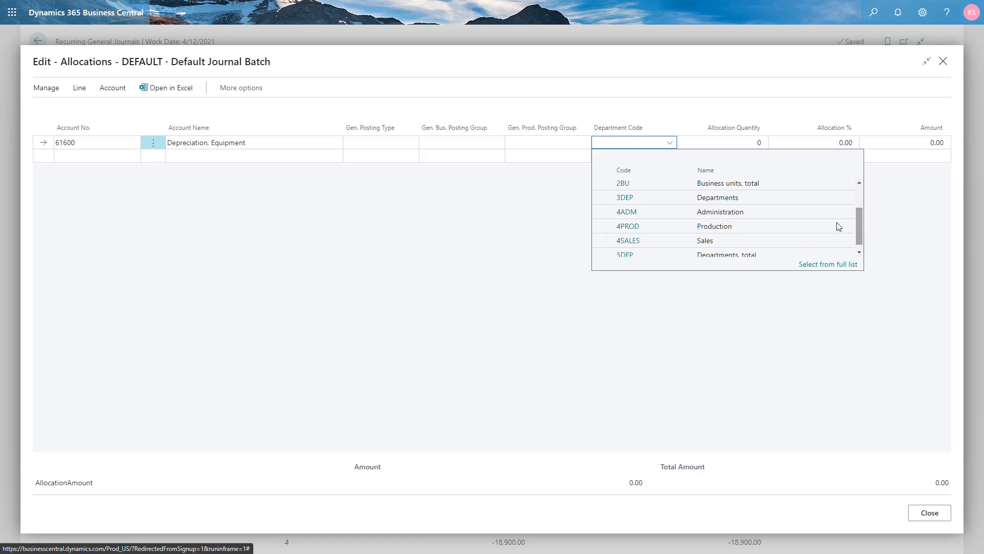
left_click(750, 215)
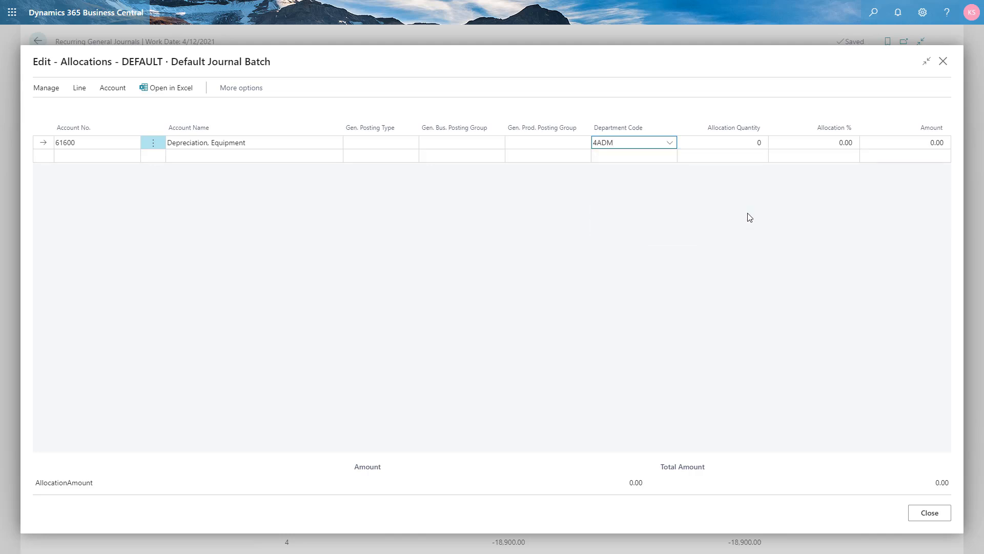
Set the allocation percentage of the 4ADM line to 20
key("Tab")
key("Tab")
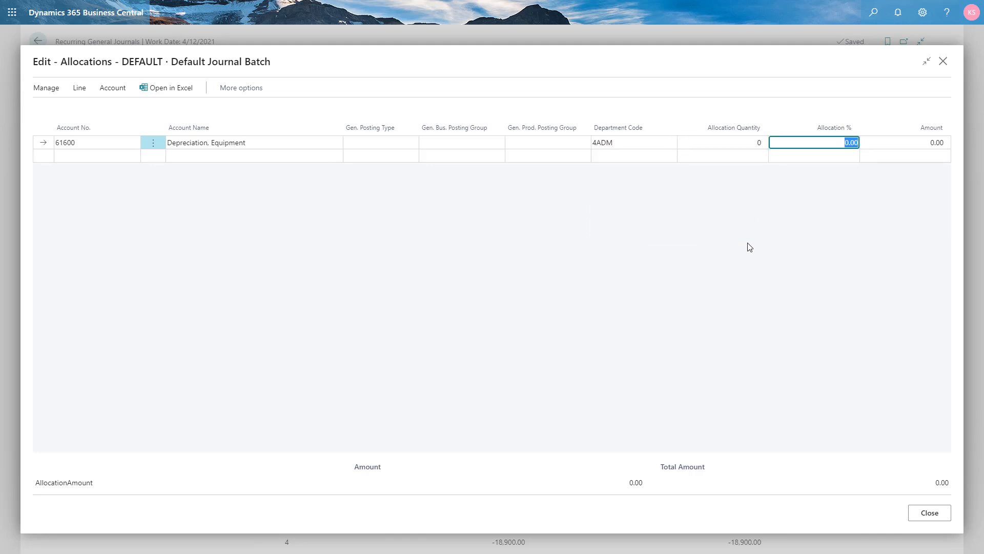
type("20")
key("Tab")
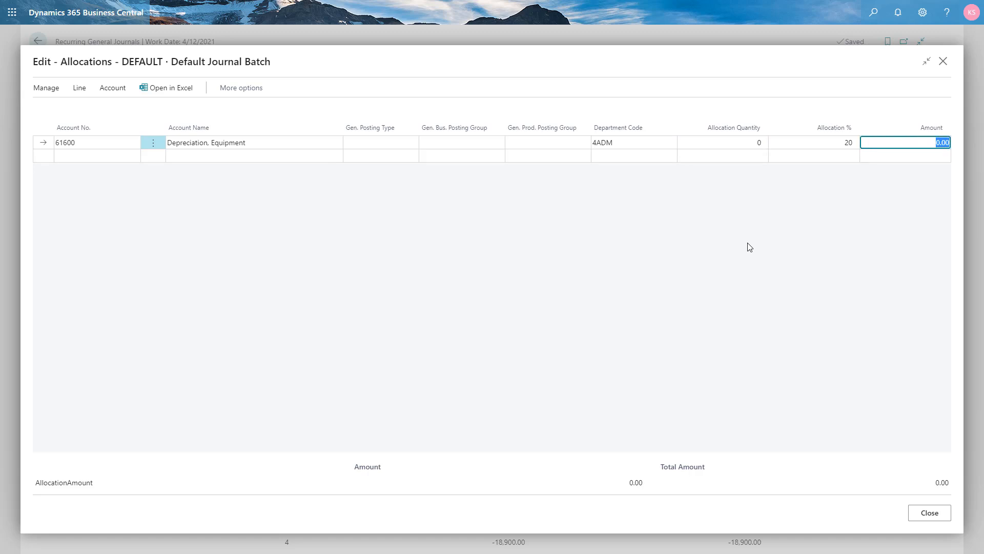
key("Tab")
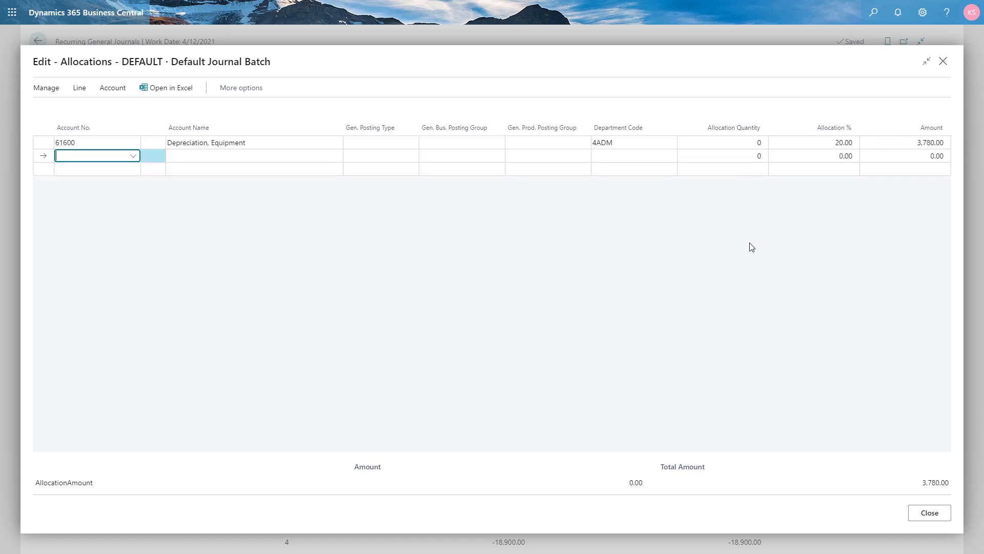
Add a second allocation line for Depreciation, Equipment with the department code 4PROD (Production)
type("61600")
key("Tab")
key("Tab")
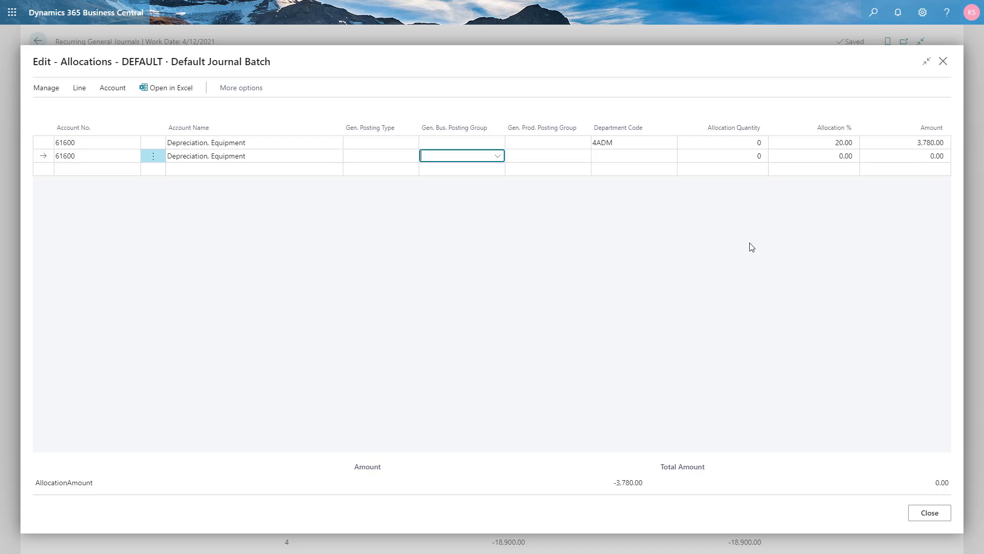
key("Tab")
key("Tab")
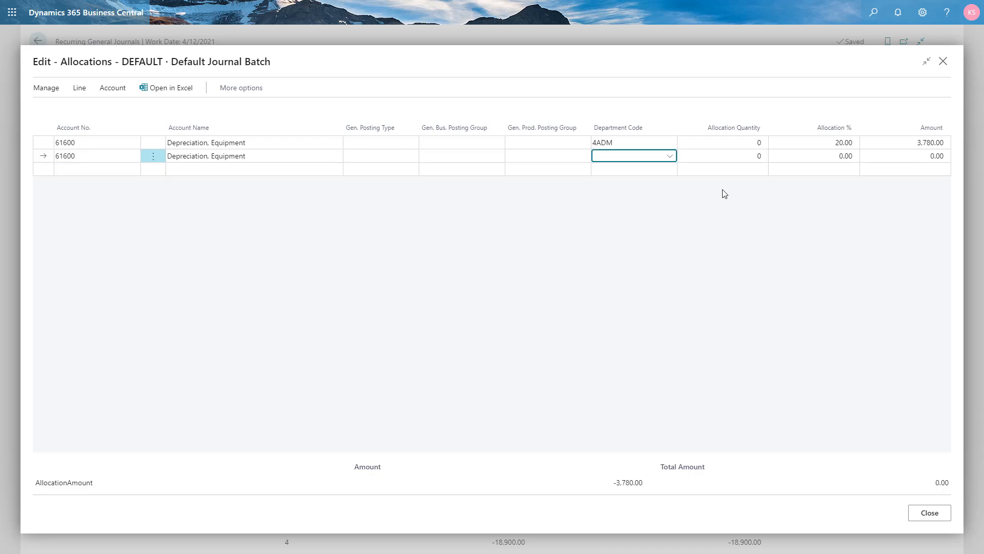
left_click(670, 156)
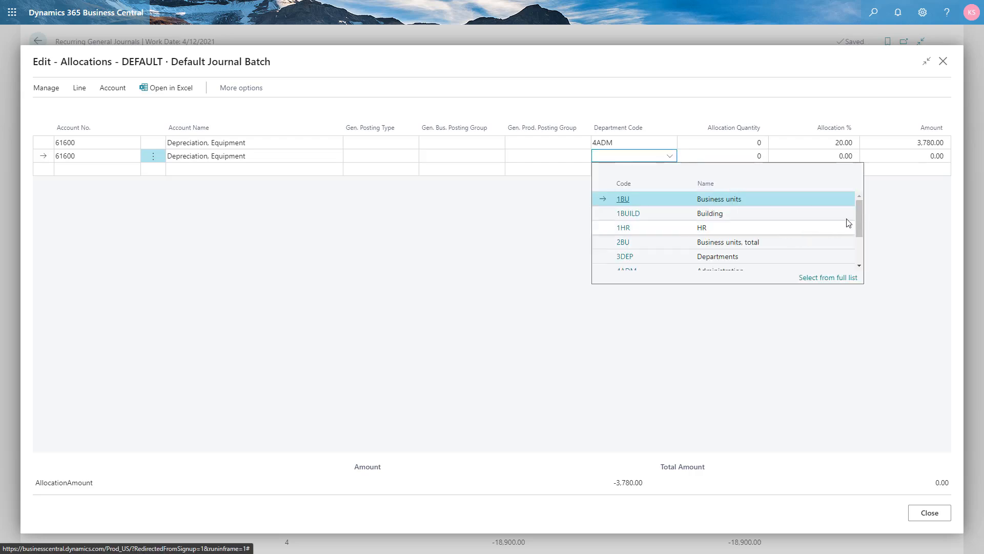
left_click_drag(859, 214, 860, 236)
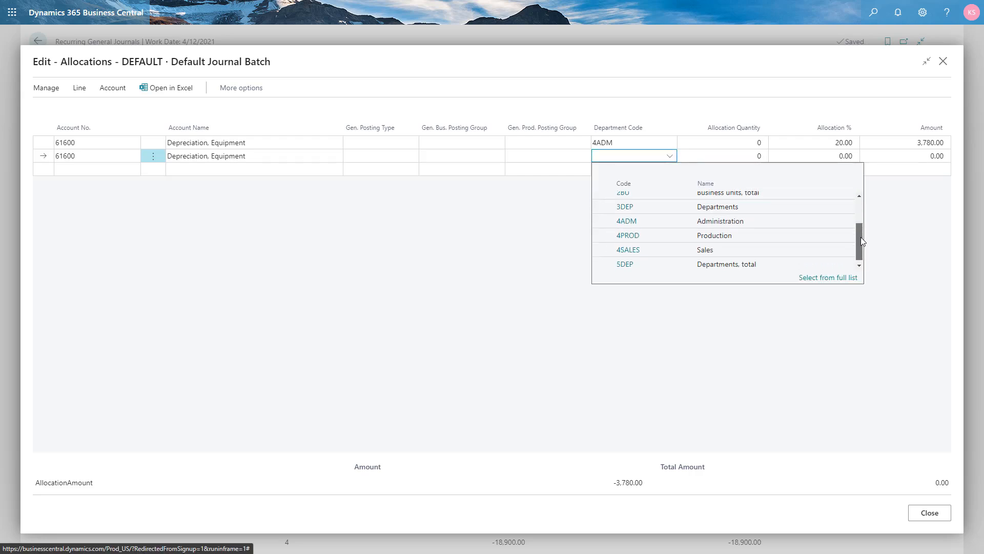
left_click(765, 238)
Set the allocation percentage of the 4PROD line to 70
key("Tab")
key("Tab")
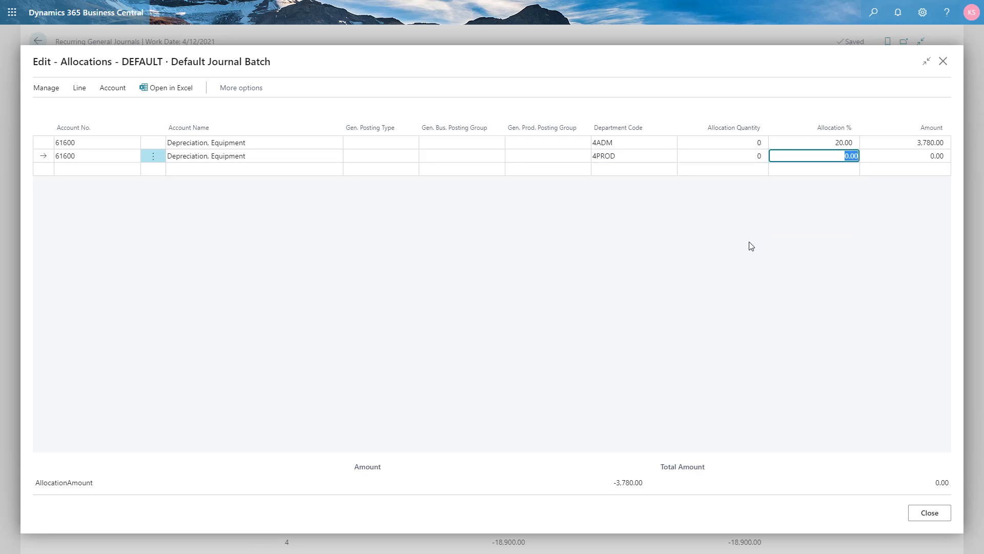
key("BackSpace")
type("70")
key("Tab")
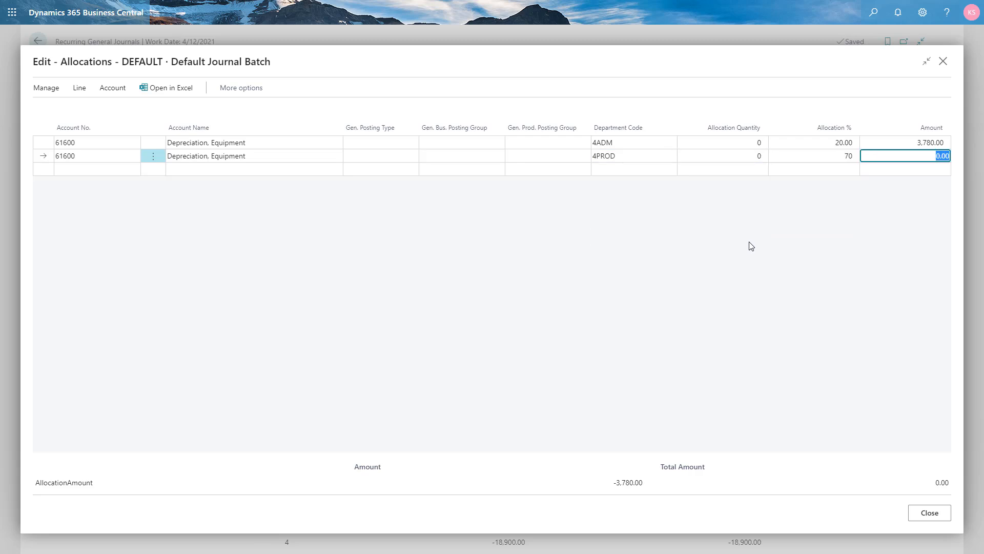
key("Tab")
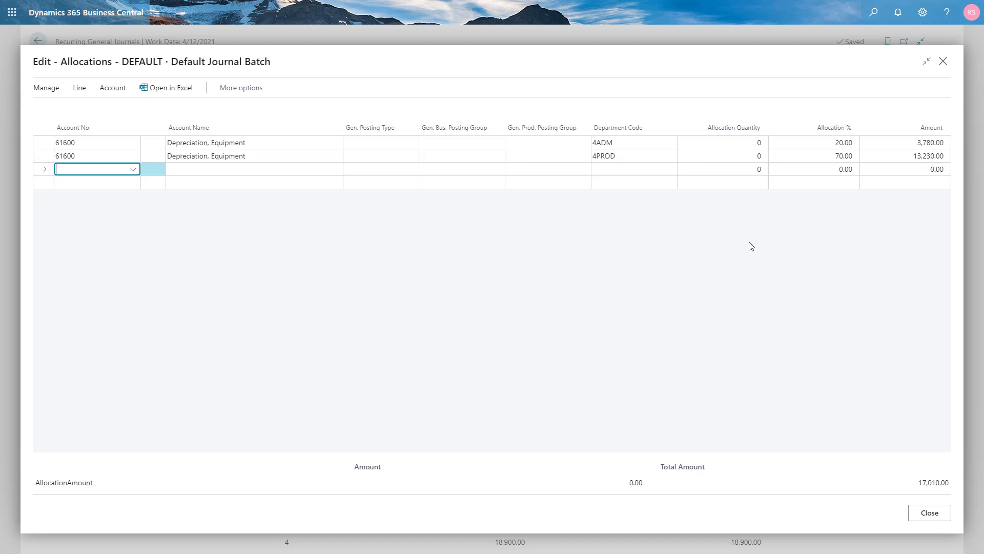
Add a third allocation line for account 61600 (Depreciation, Equipment) with the department code 4SALES (Sales)
type("61600")
key("Tab")
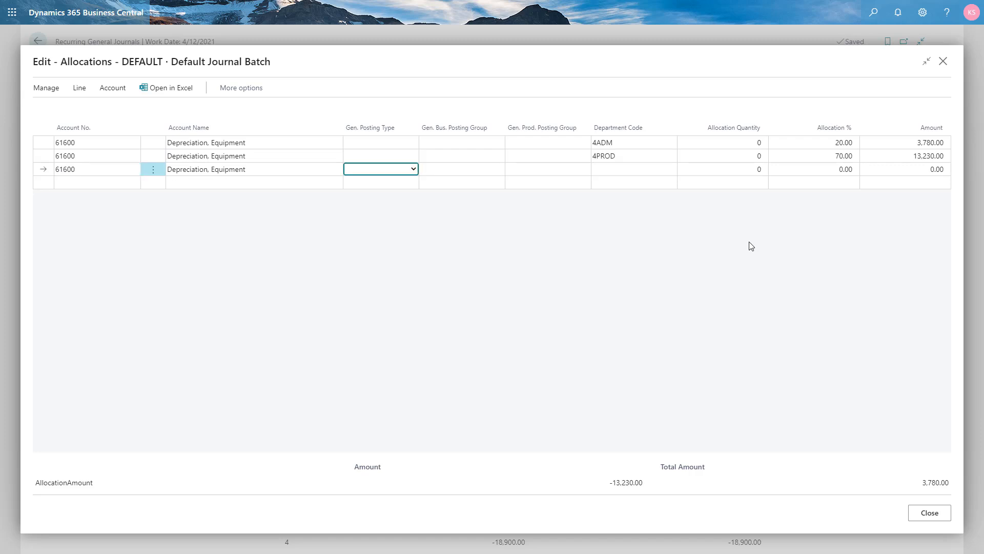
key("Tab")
key("Tab")
key("Tab")
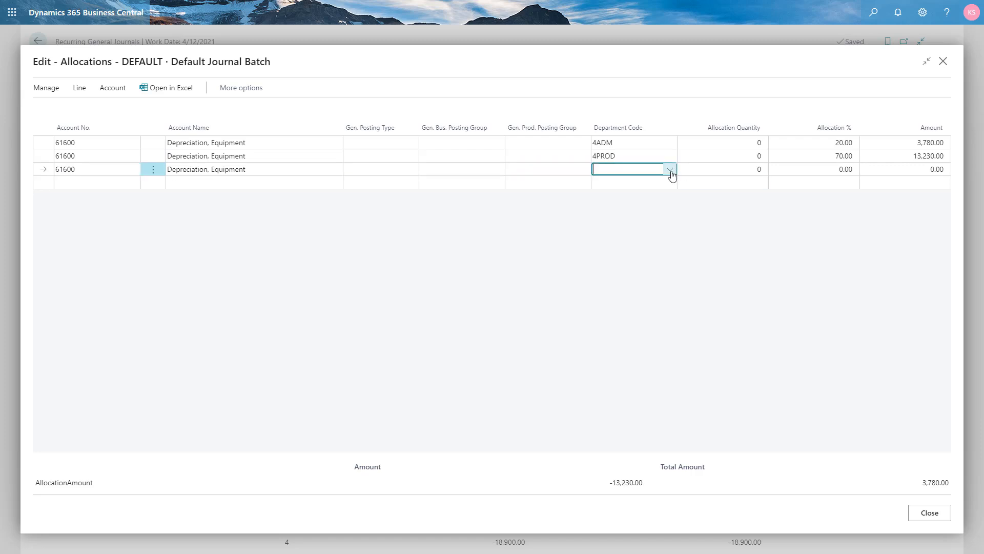
left_click(669, 170)
left_click(762, 223)
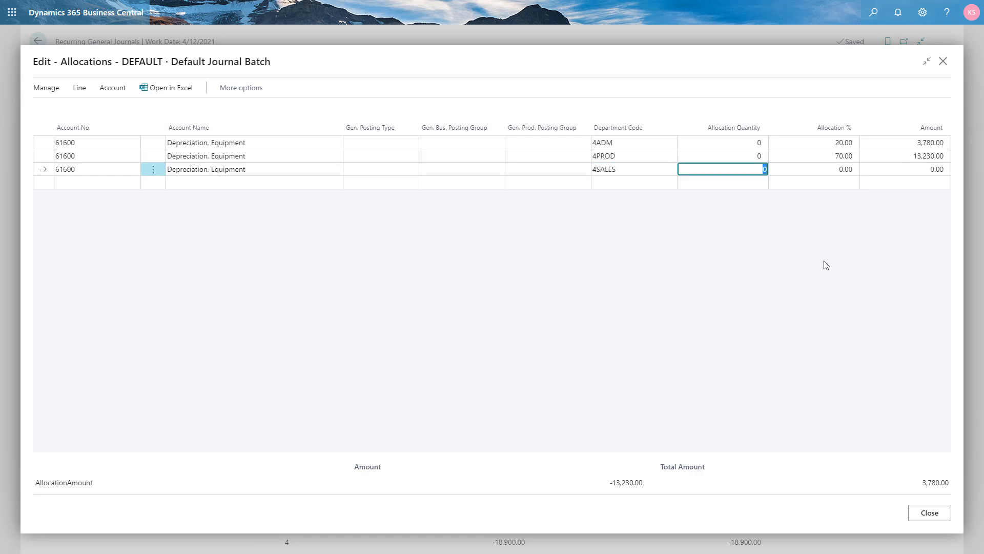
Set the allocation percentage of the 4SALES line to 10 and return to the recurring journal
key("Tab")
type("10")
key("Tab")
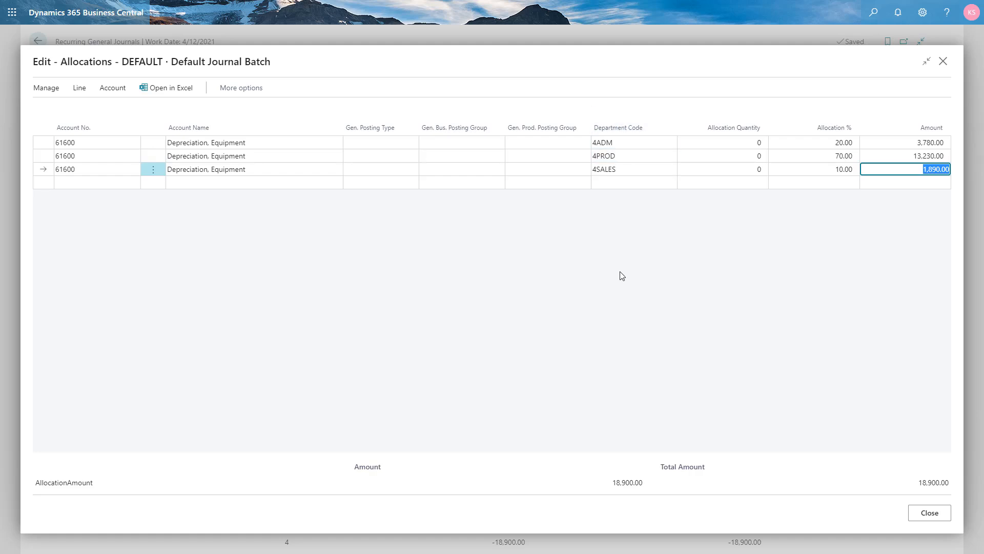
key("Escape")
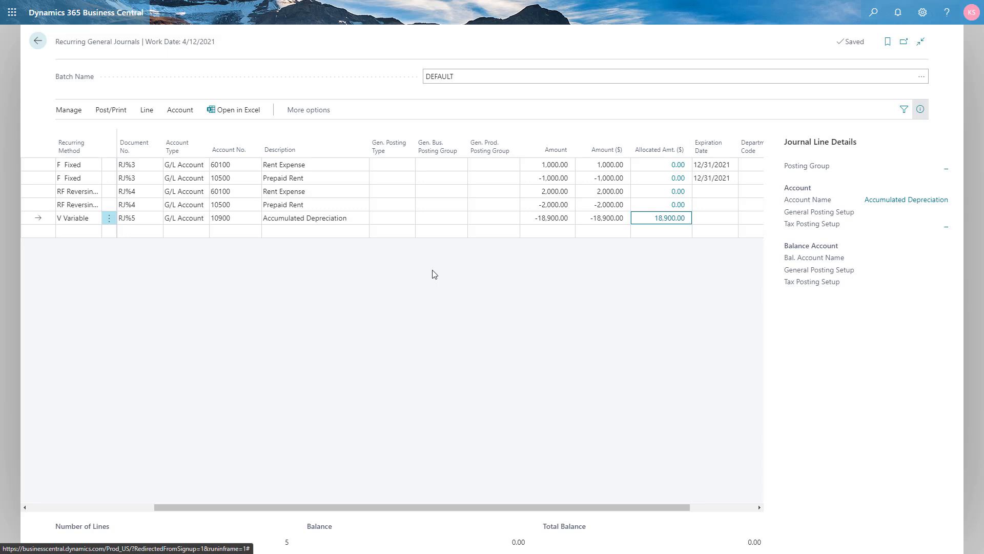
Post the recurring general journal lines of the DEFAULT batch
left_click(105, 116)
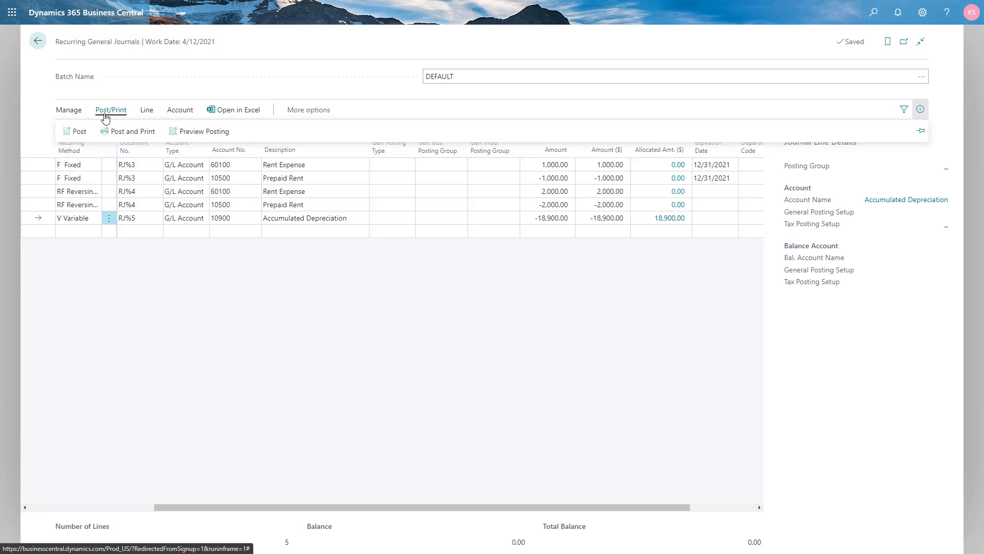
left_click(82, 131)
left_click(531, 315)
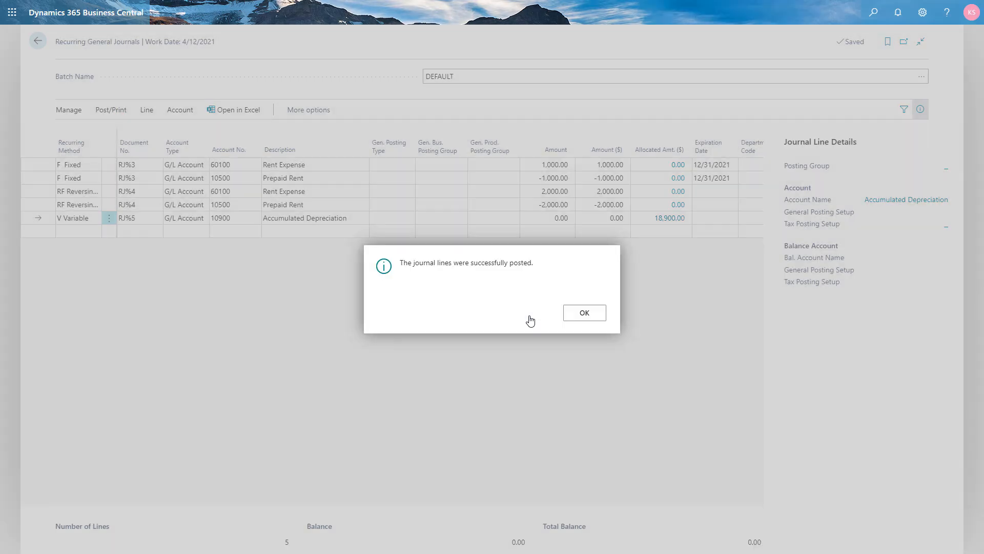
left_click(587, 319)
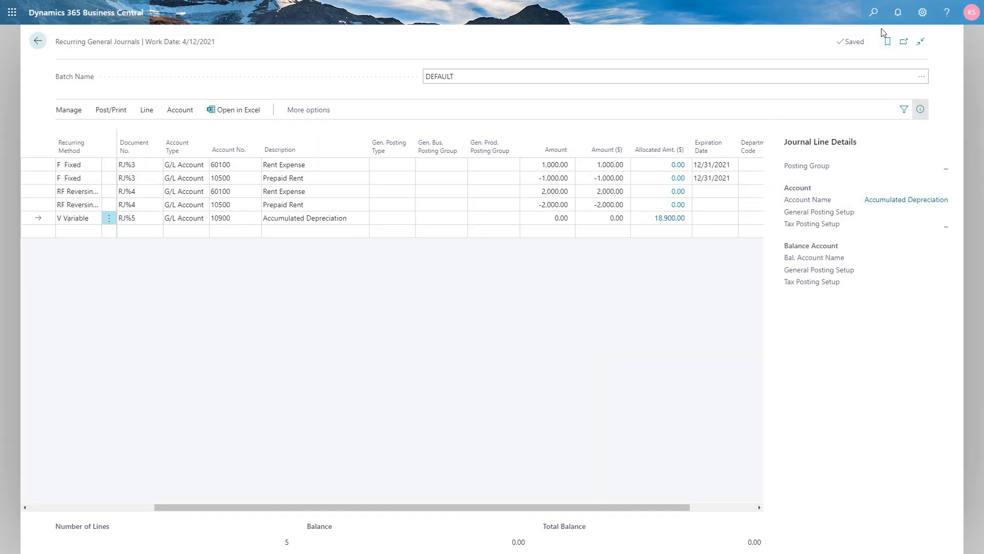
Review the general ledger entries of the newest G/L register and return to the recurring journal
key("alt+q")
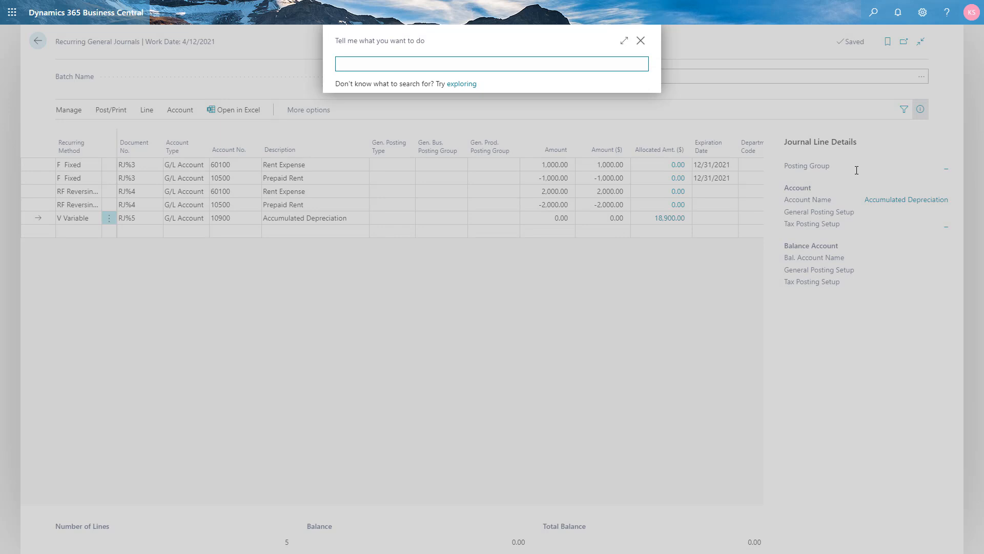
type("g/l reg")
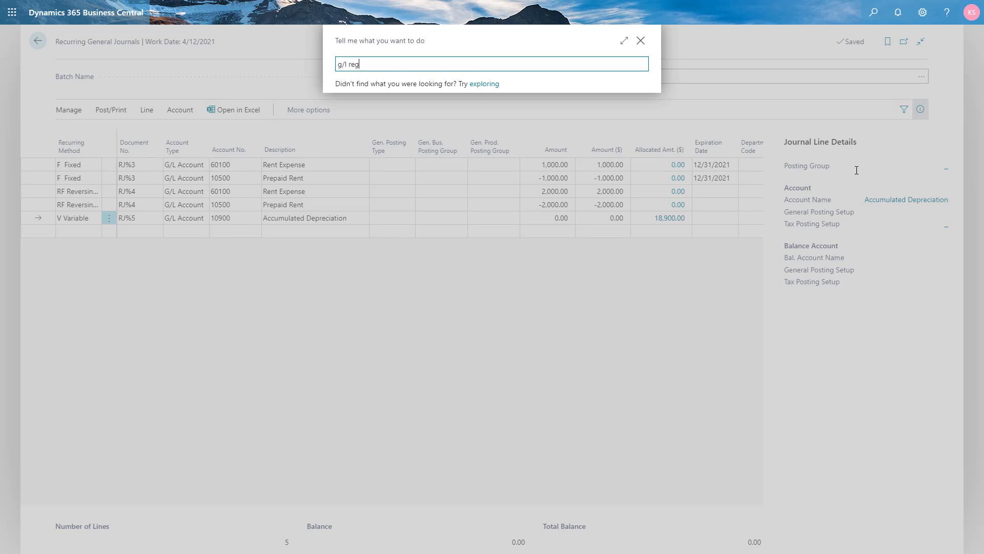
left_click(390, 132)
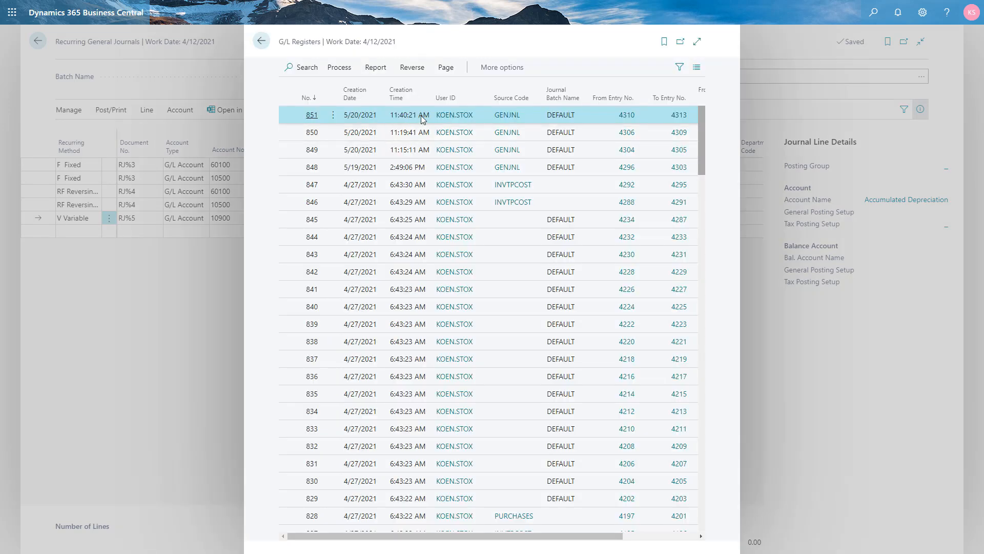
left_click(337, 69)
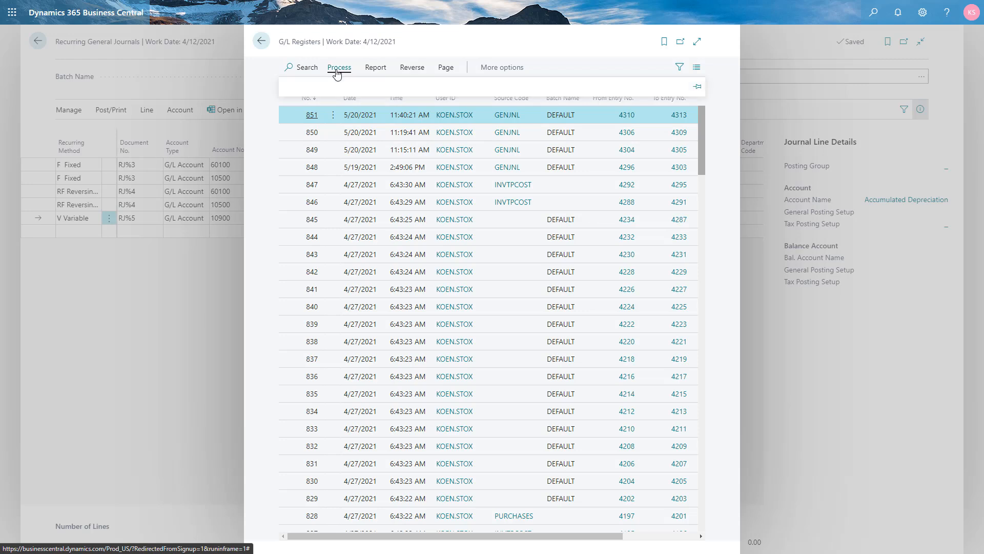
left_click(319, 89)
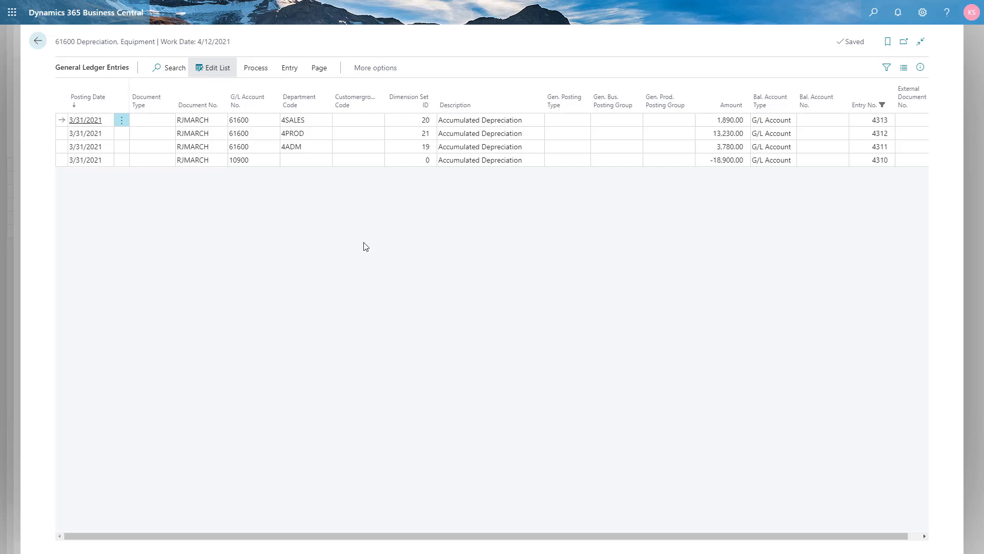
key("Escape")
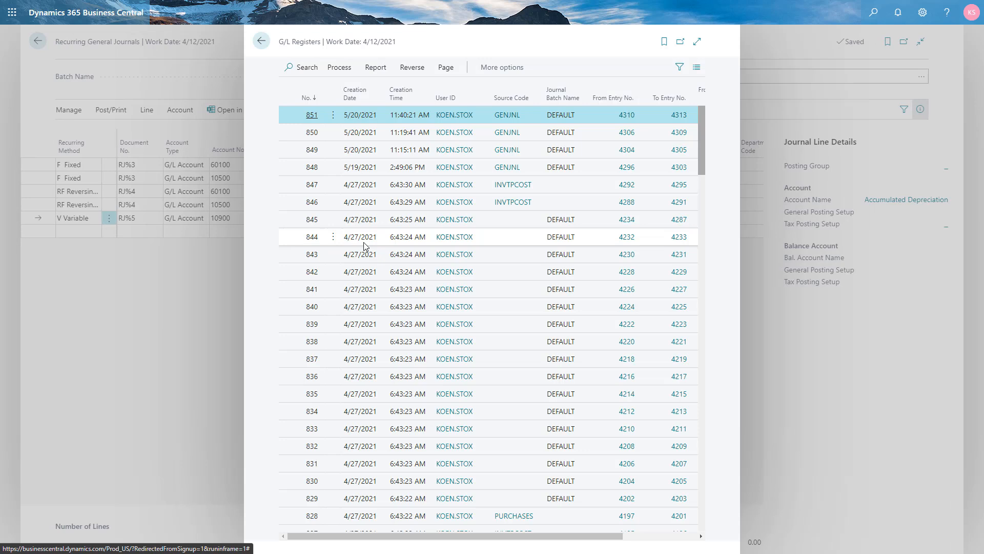
key("Escape")
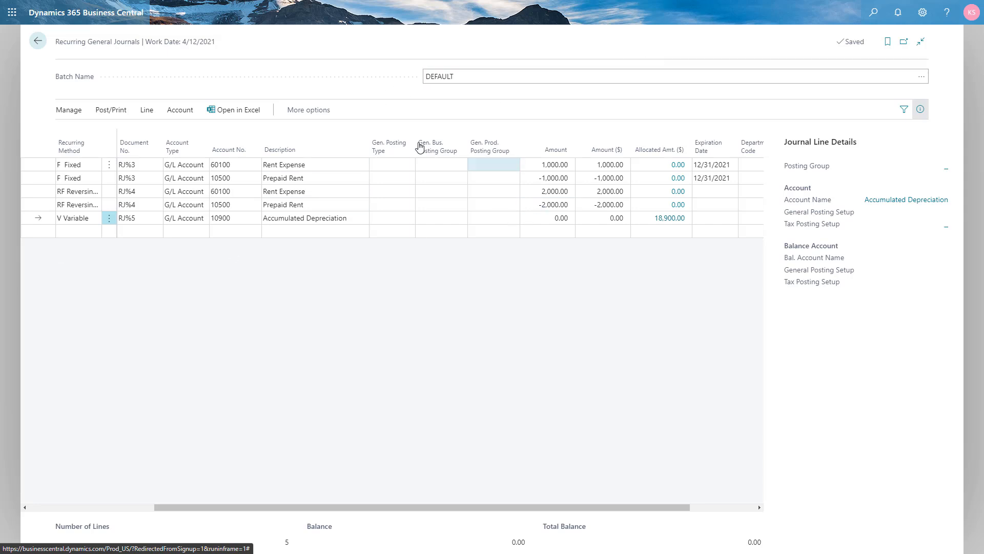
Look up the dimension values of the Department dimension
left_click(874, 13)
type("di")
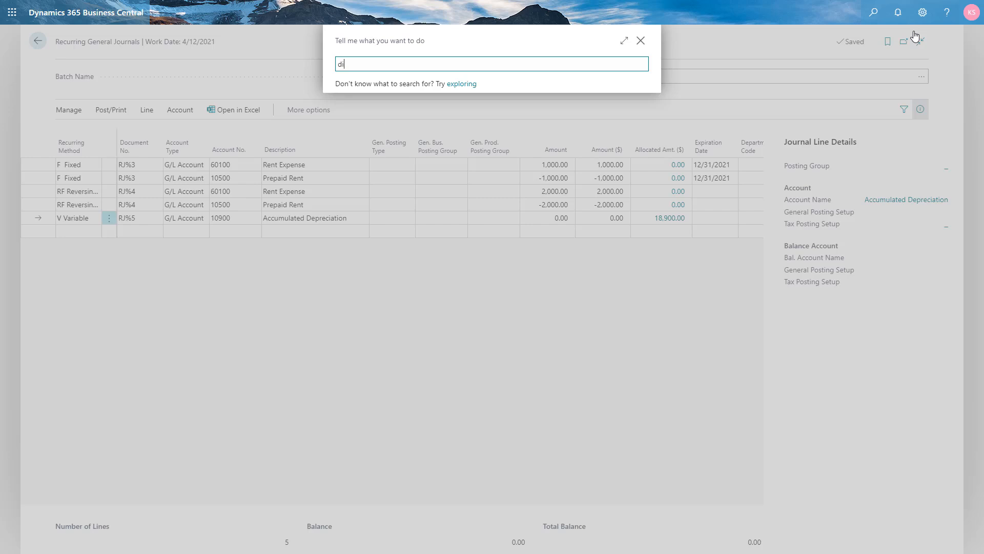
type("men")
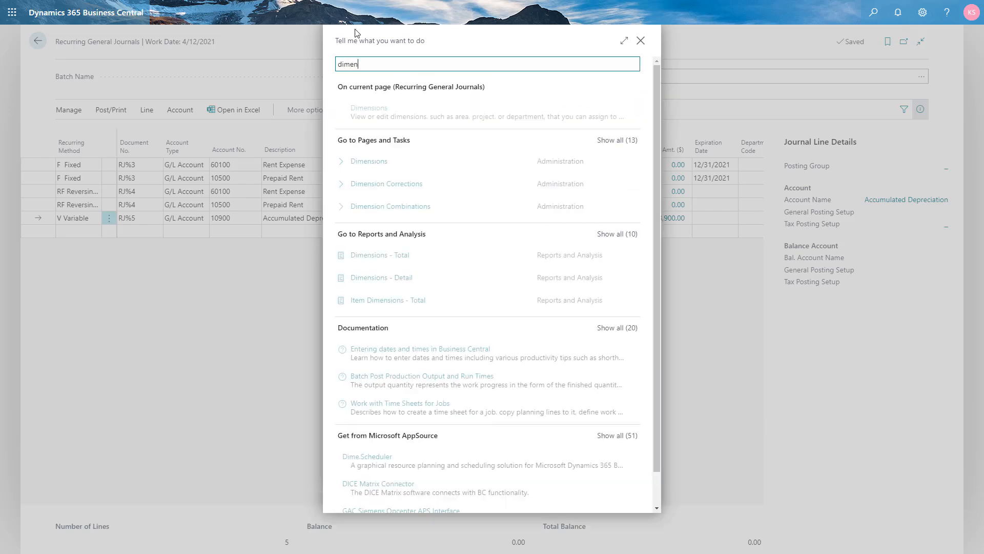
left_click(389, 163)
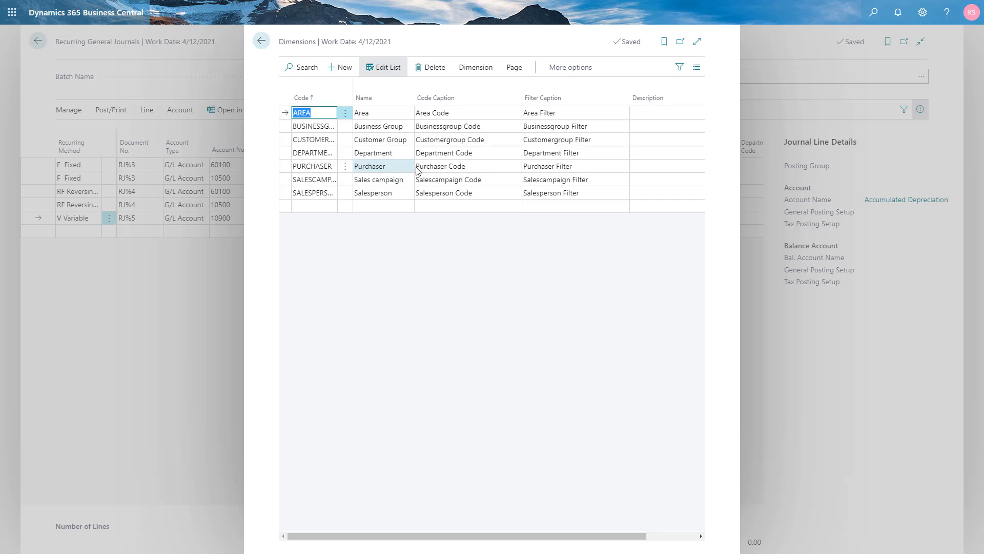
left_click(442, 156)
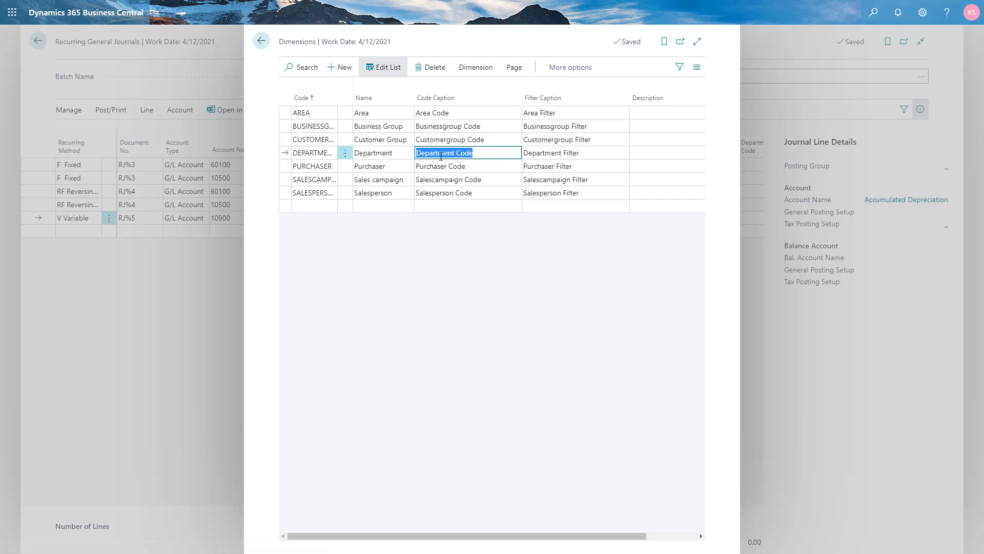
left_click(475, 67)
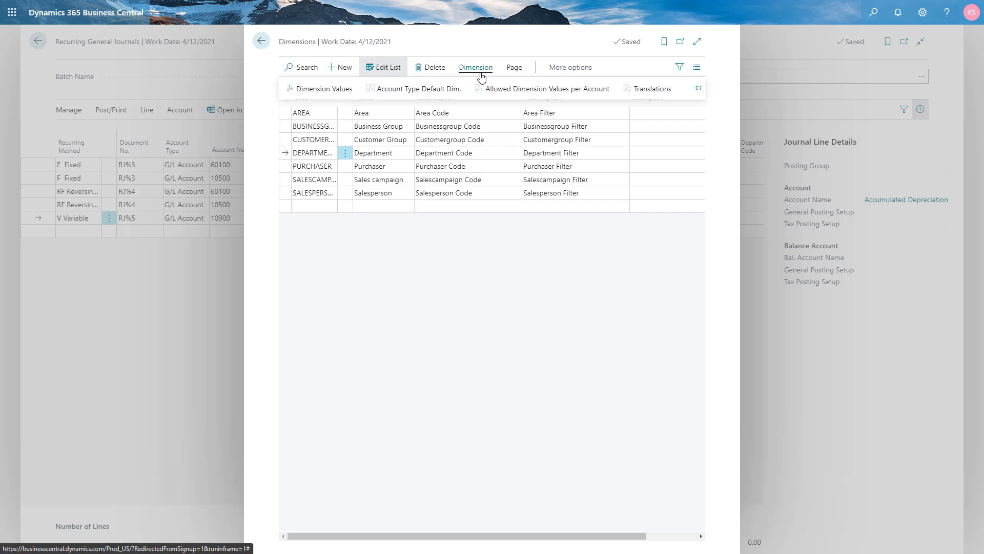
left_click(297, 90)
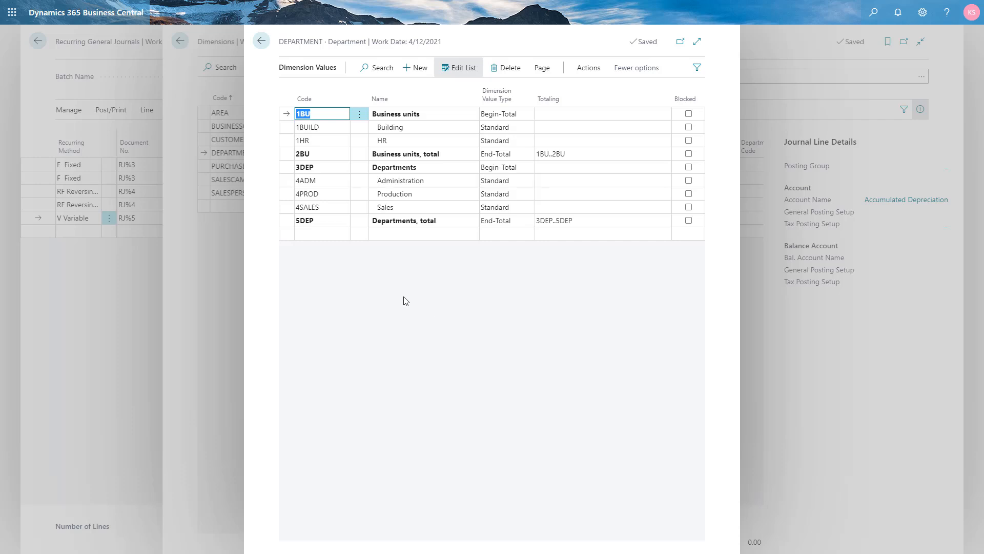
key("Escape")
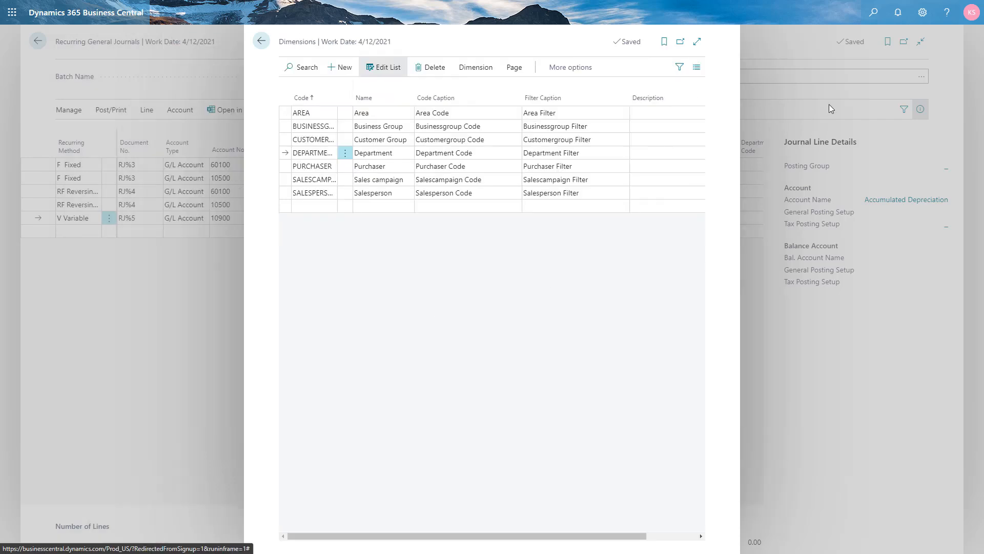
Examine the general ledger entries behind the net change of account 61300 (Utilities Expense), then return to the recurring journal
left_click(873, 12)
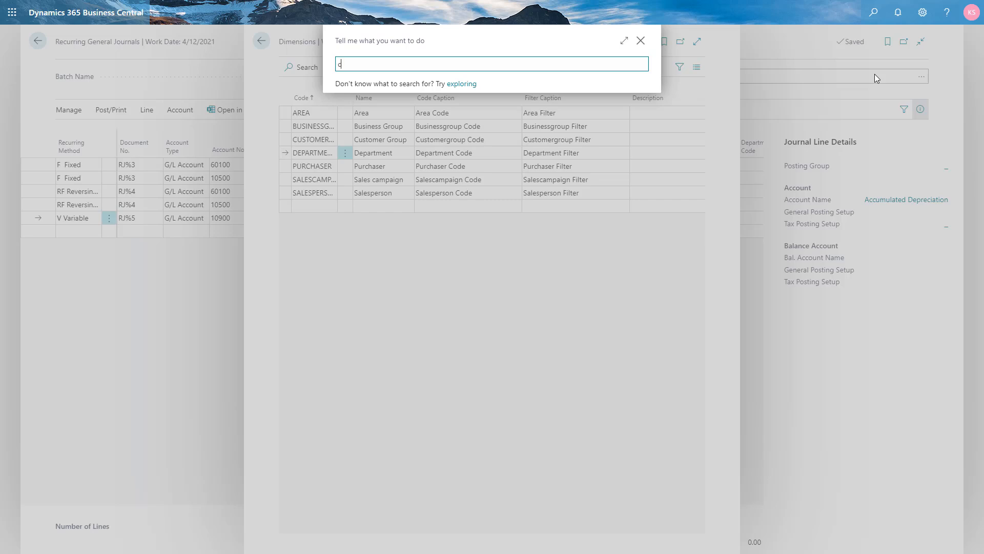
type("cha of acc")
key("Return")
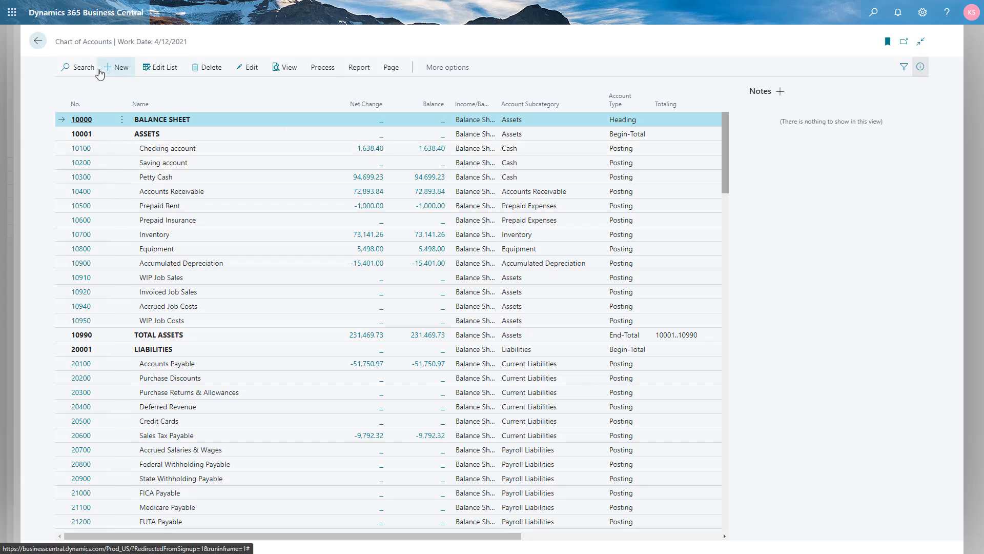
left_click(87, 73)
type("uti")
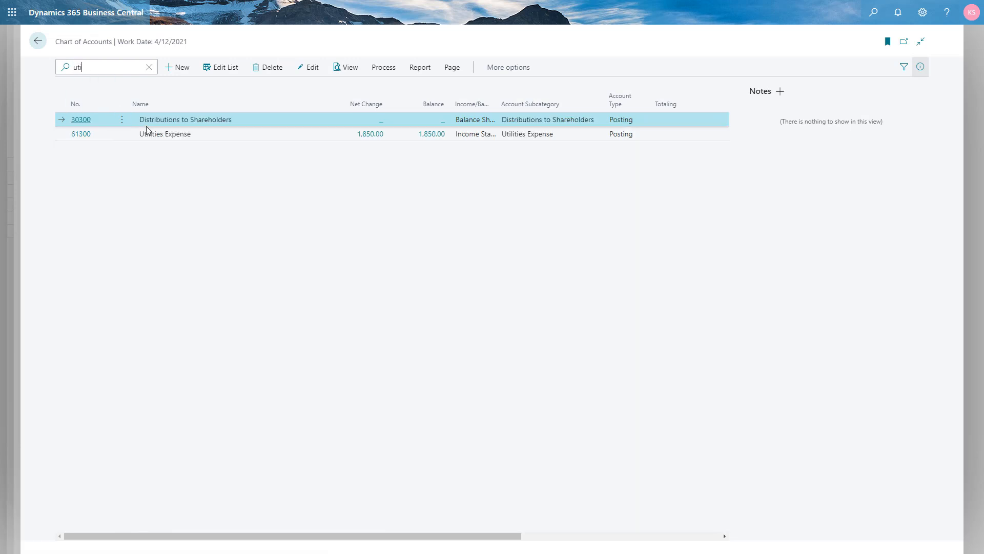
left_click(369, 138)
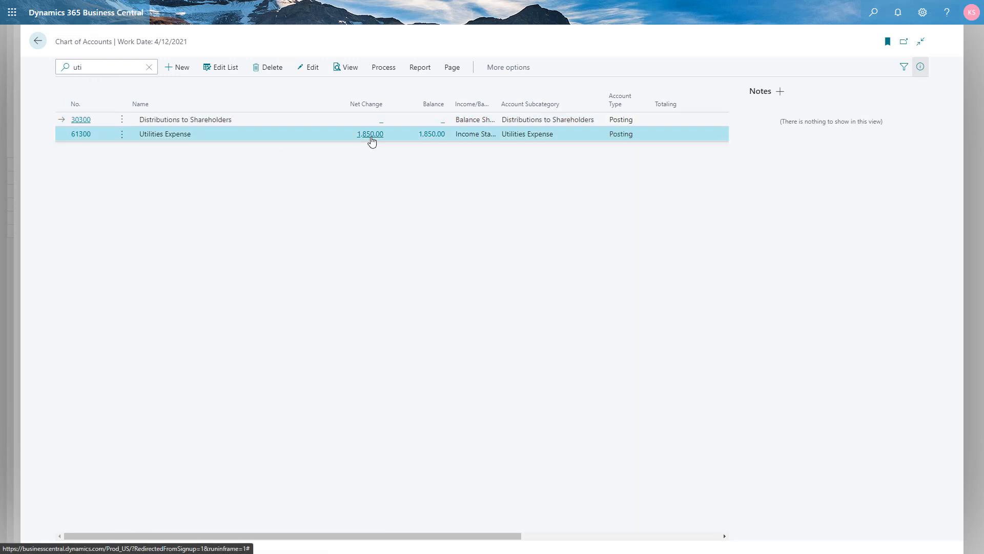
left_click(371, 137)
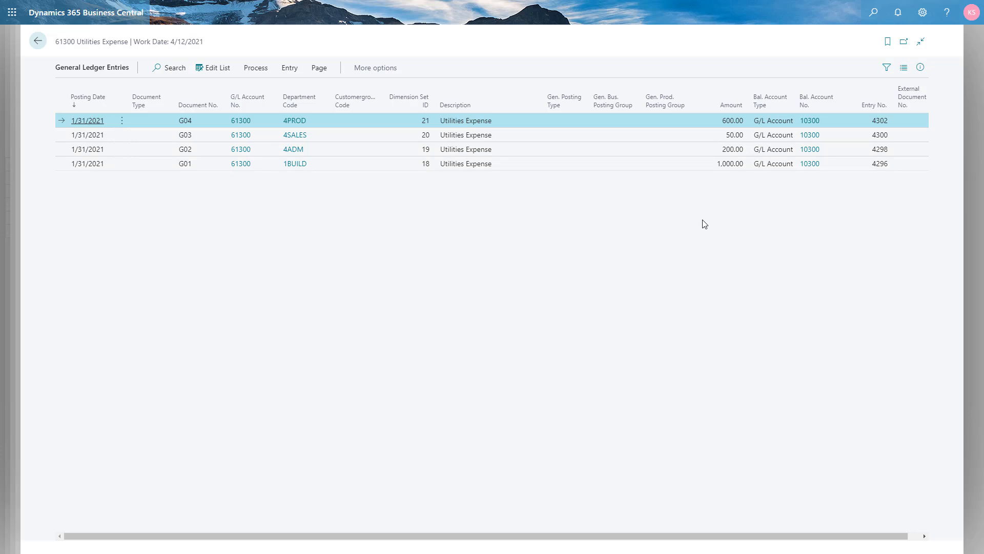
key("Escape")
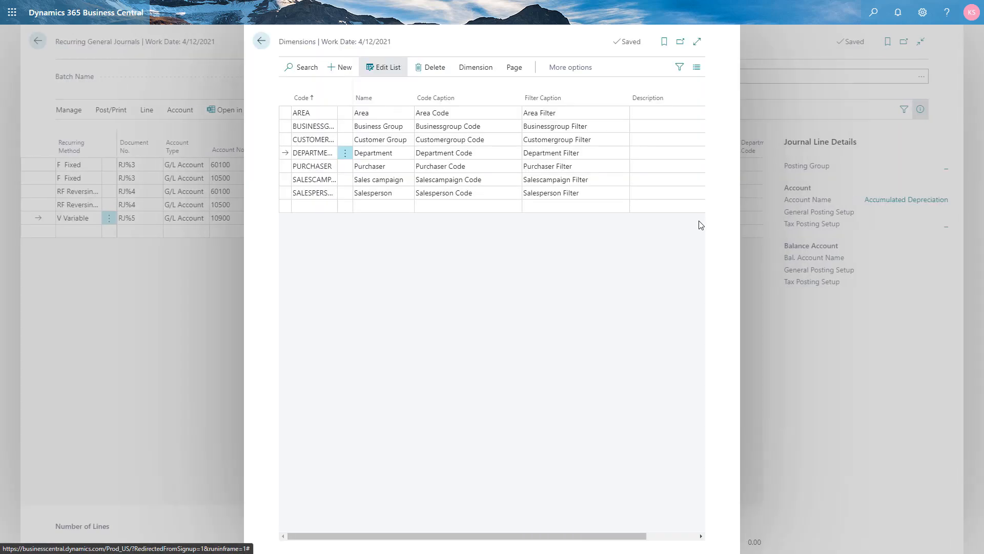
key("Escape")
Add a recurring journal line with the method BD Balance by Dimension, frequency 1M+CM and posting date 3/31/2021
left_click(90, 232)
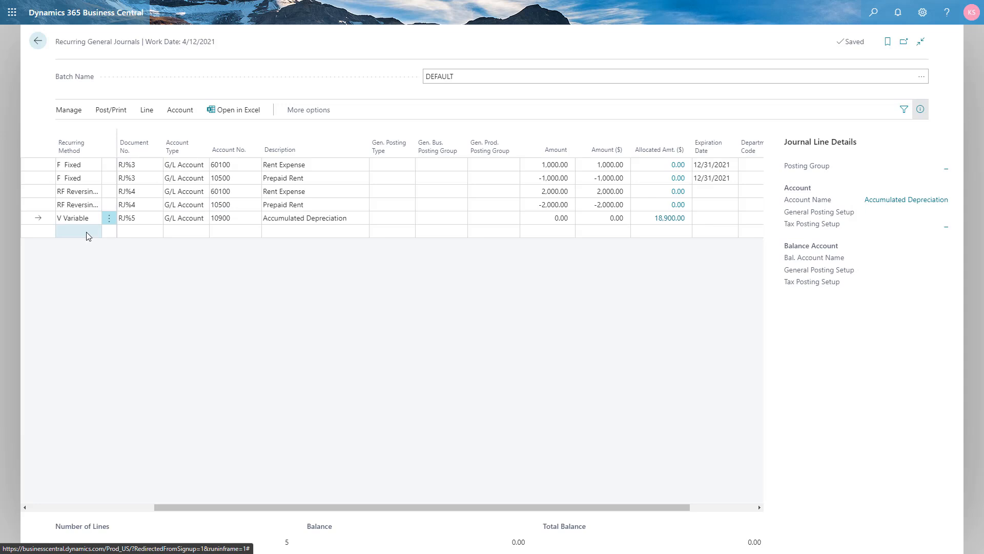
left_click(96, 231)
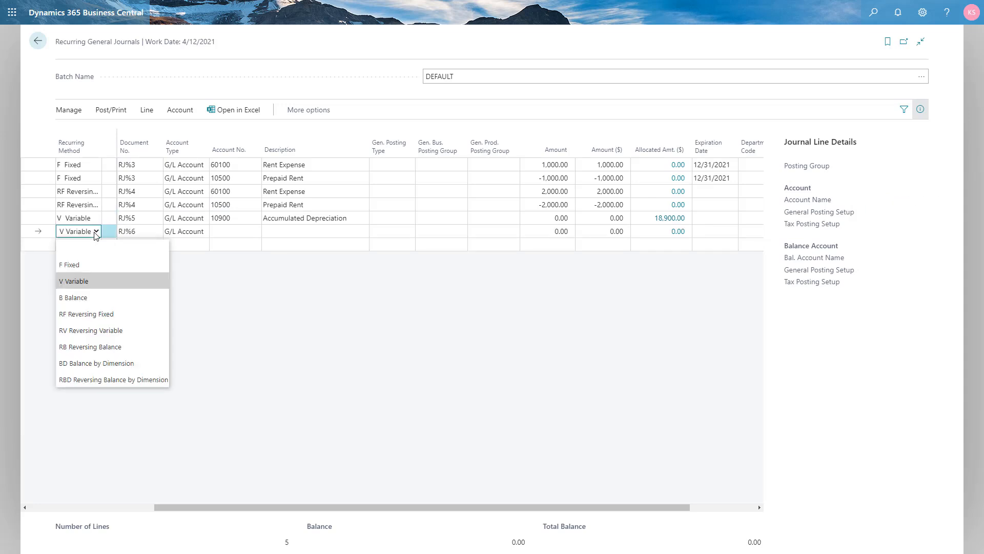
left_click(138, 365)
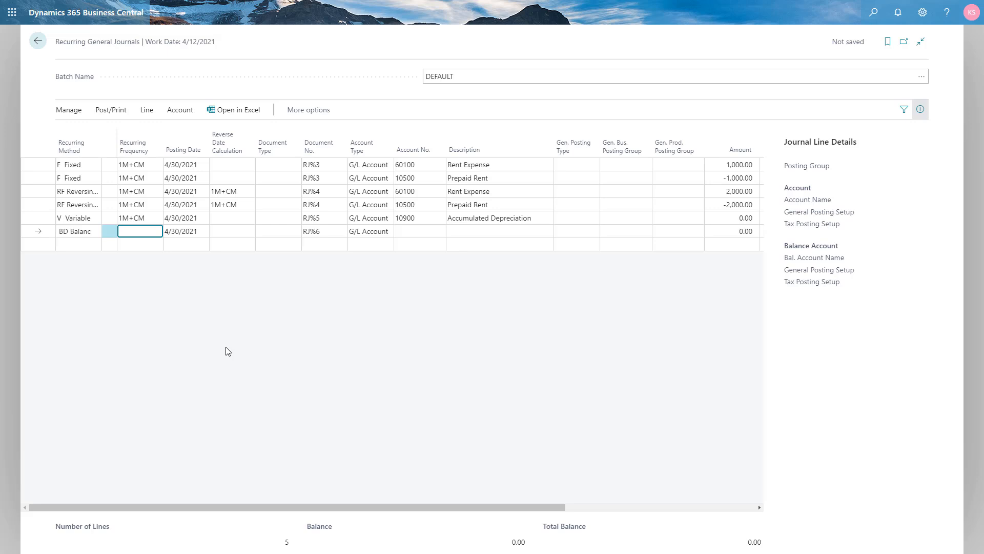
type("1M+CM")
key("Tab")
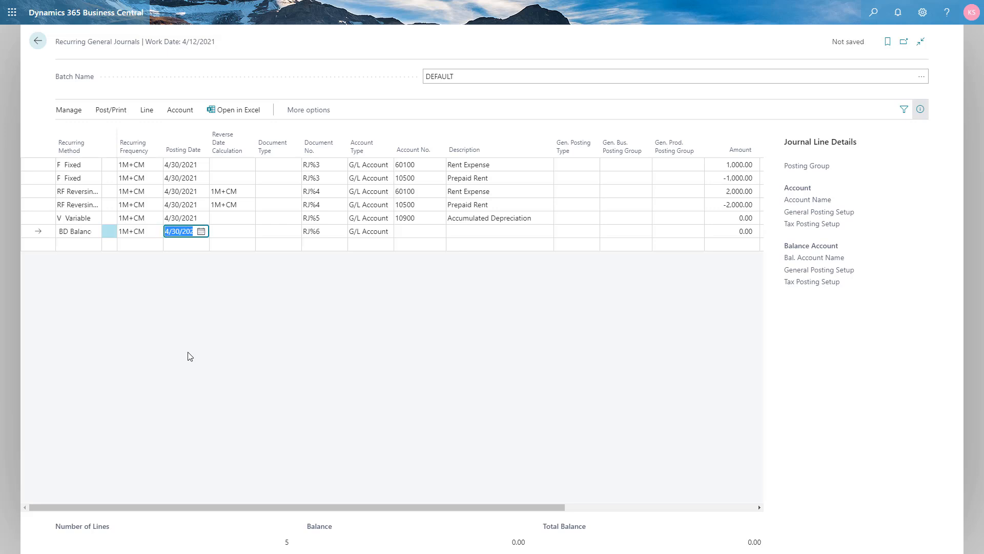
type("3/31/2021")
key("Tab")
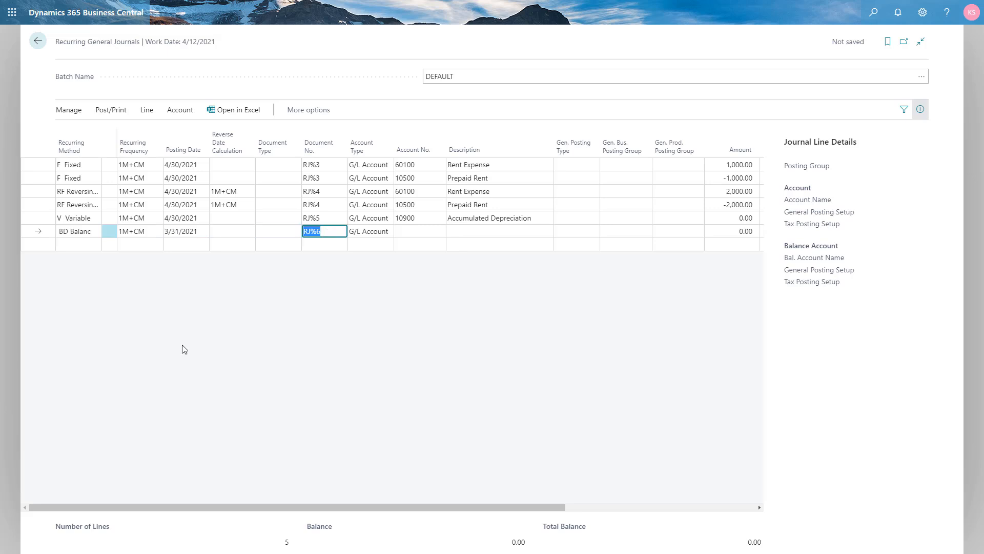
Assign G/L account 61300 (Utilities Expense) to the new BD Balance by Dimension line
key("Tab")
key("Tab")
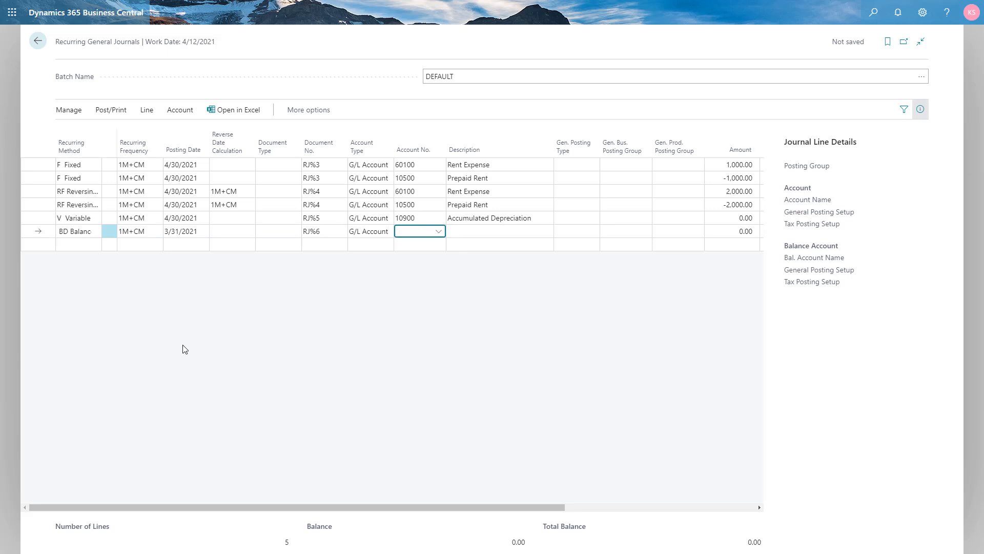
type("ut")
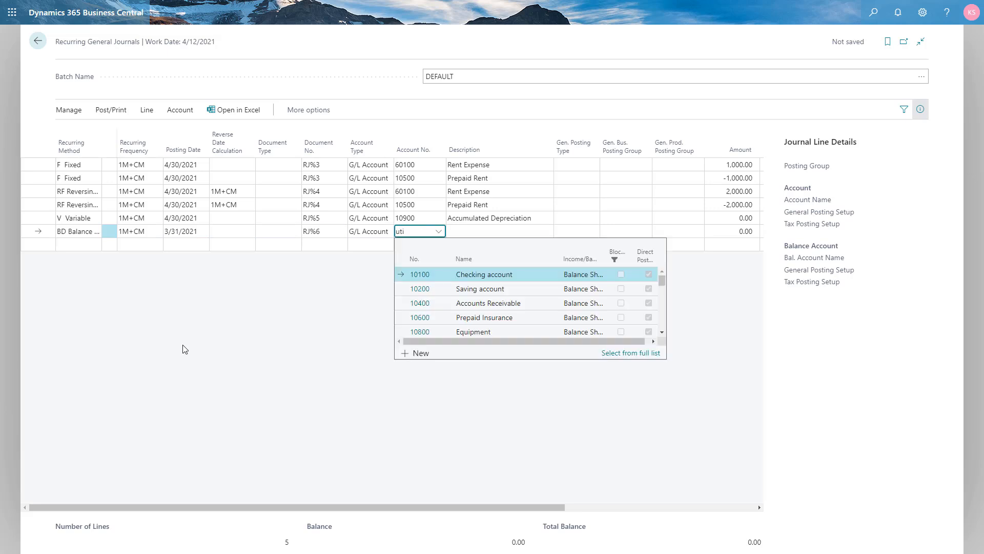
type("i")
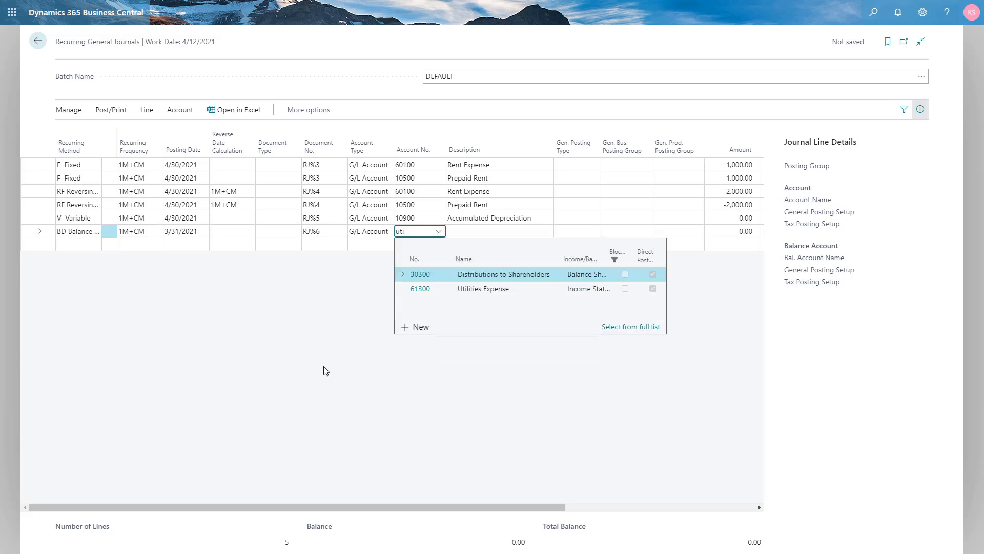
left_click(481, 291)
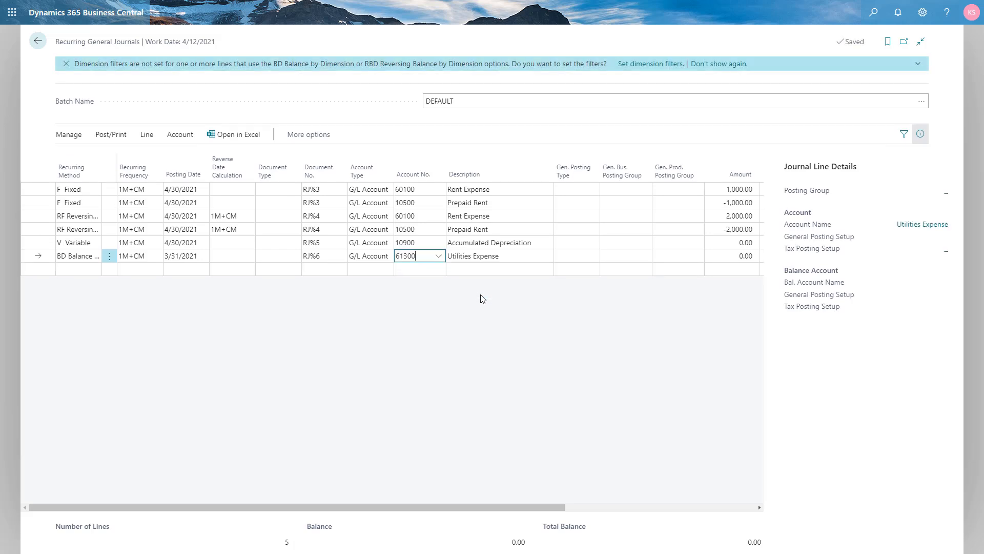
key("Tab")
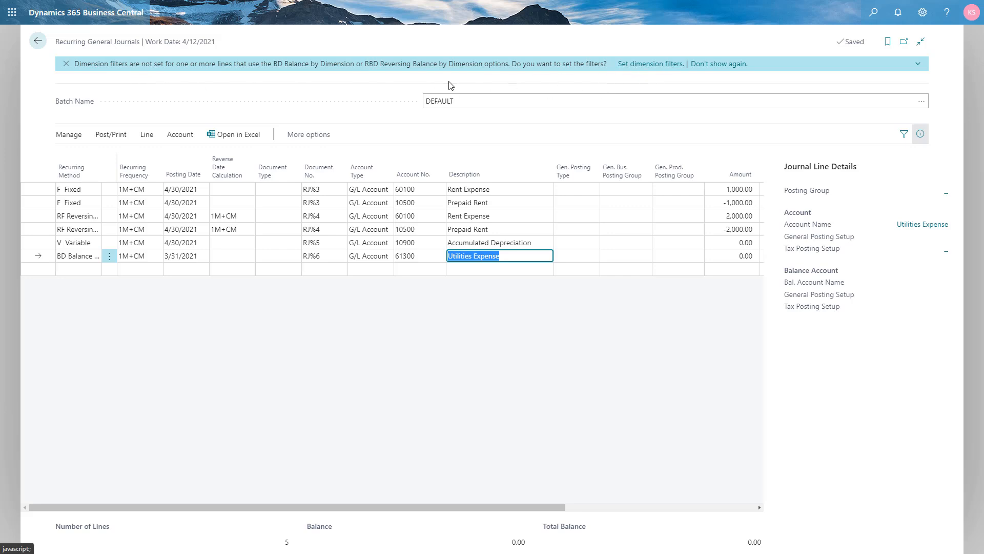
Set a dimension filter on the Utilities Expense line with dimension code DEPARTMENT and value filter 1BUILD
left_click(146, 137)
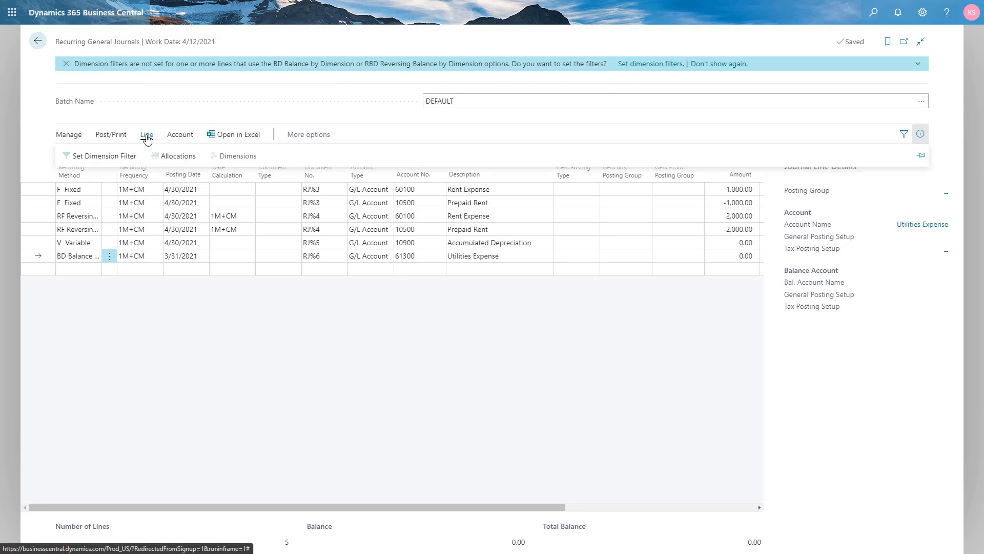
left_click(118, 160)
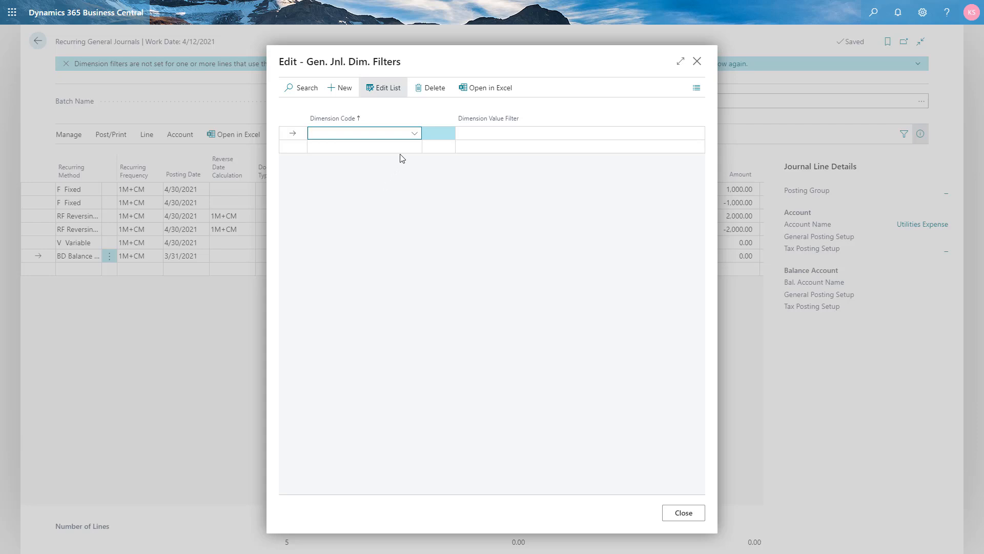
left_click(415, 133)
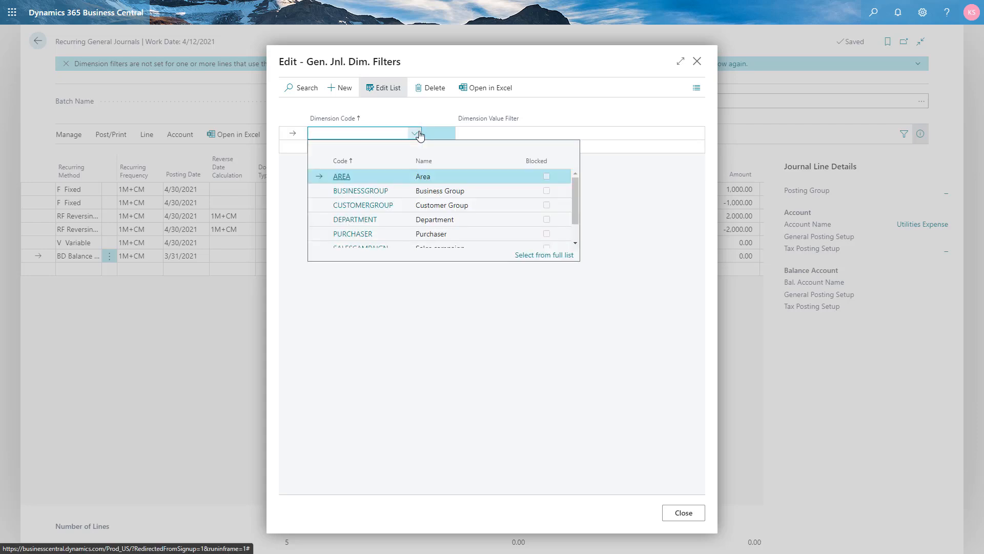
left_click(448, 221)
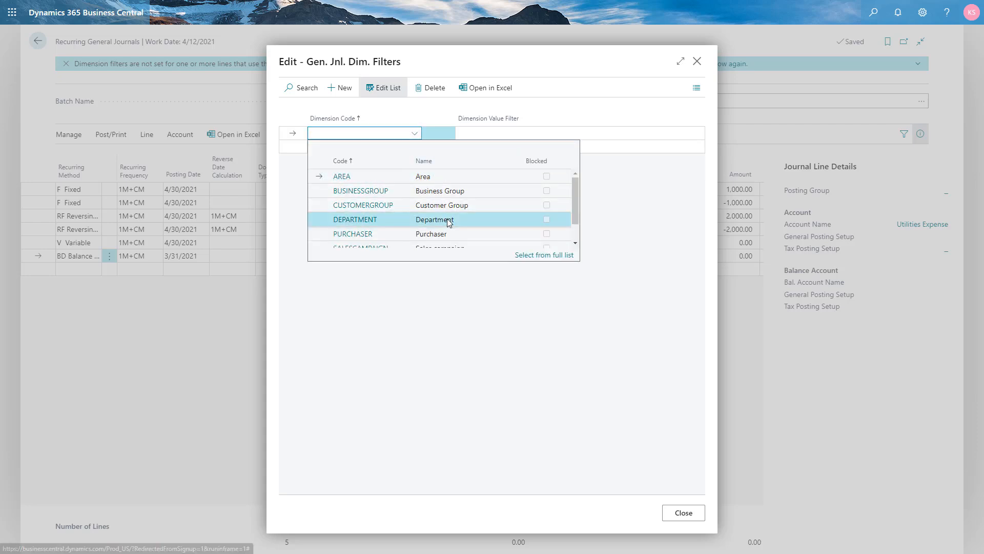
left_click(473, 133)
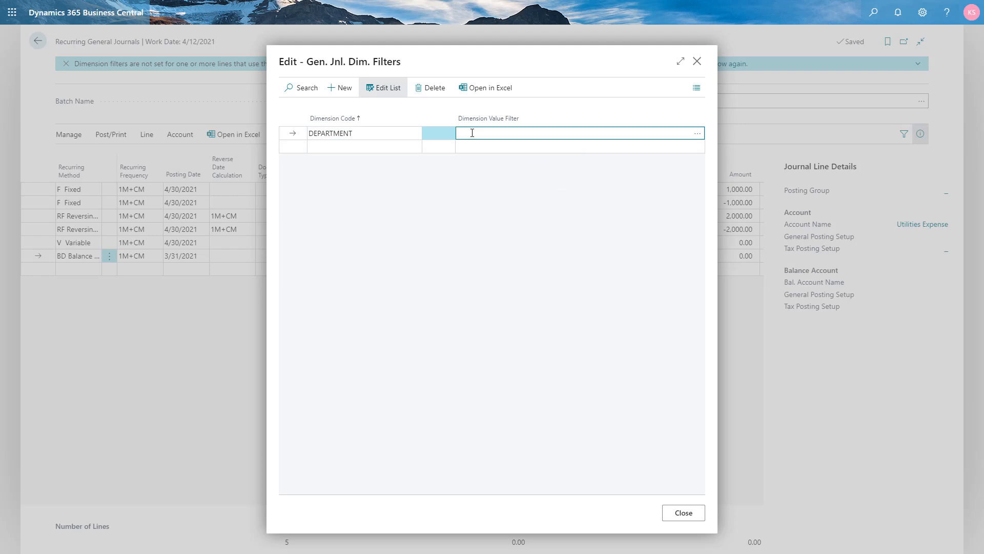
left_click(699, 135)
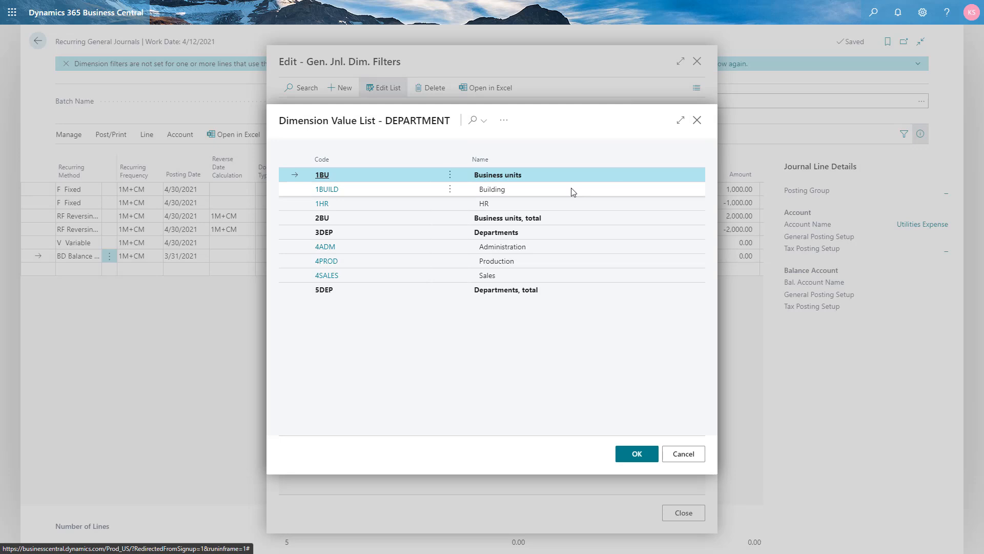
left_click(504, 190)
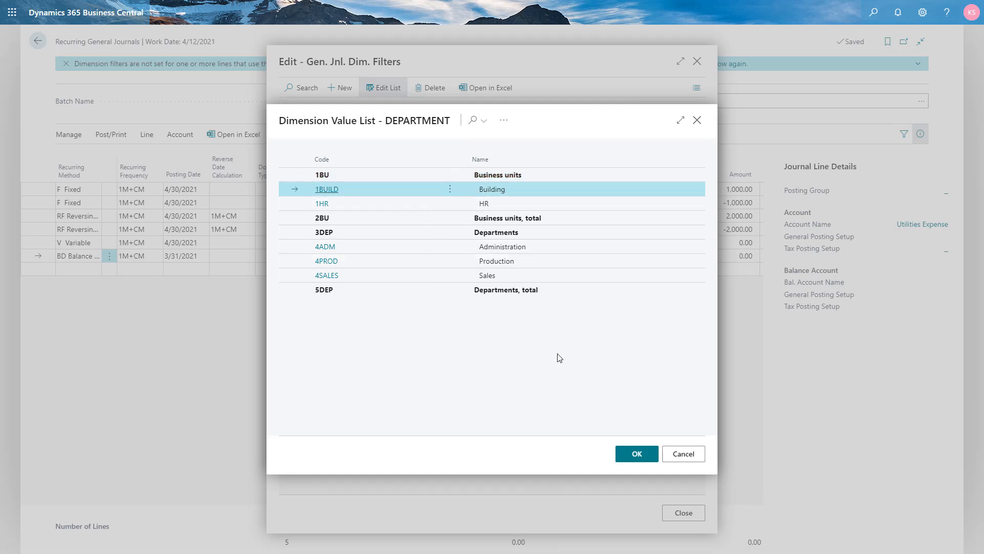
left_click(629, 458)
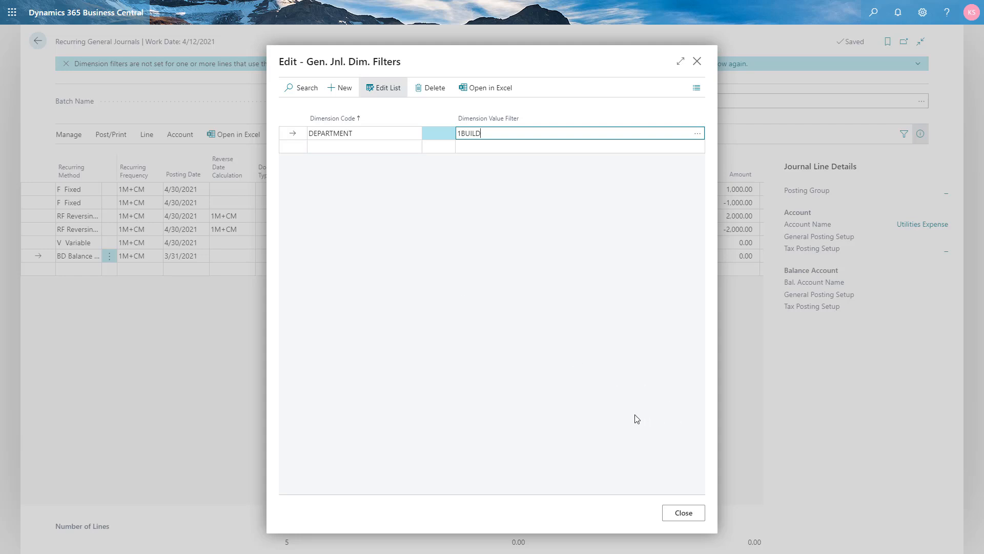
key("shift+Tab")
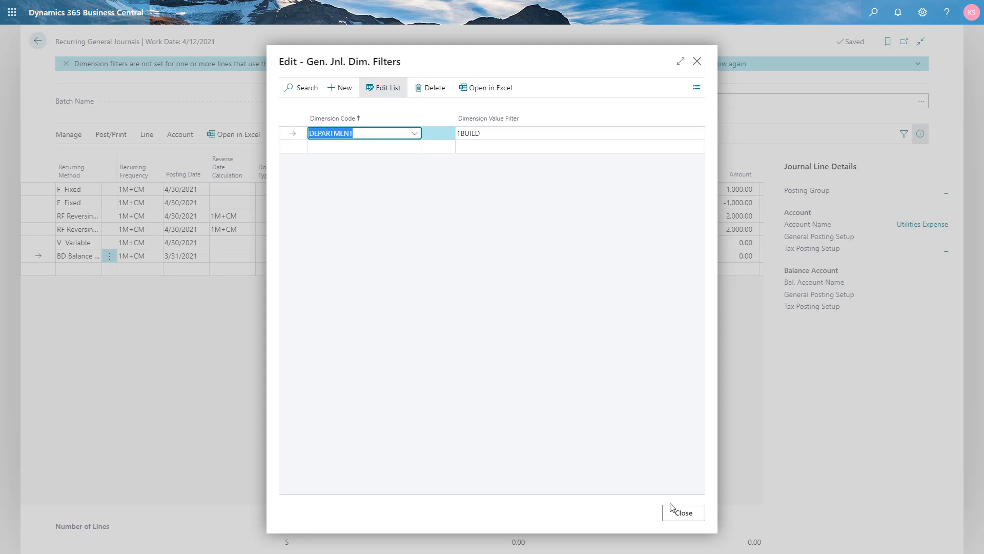
left_click(677, 519)
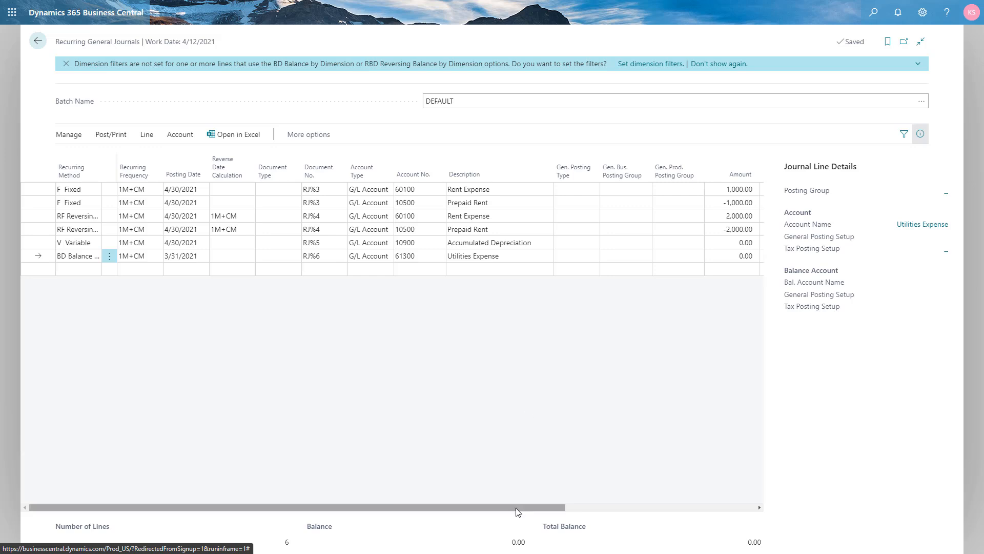
Open the allocations of the Utilities Expense line and add an allocation line for account 61300
left_click_drag(518, 508, 635, 514)
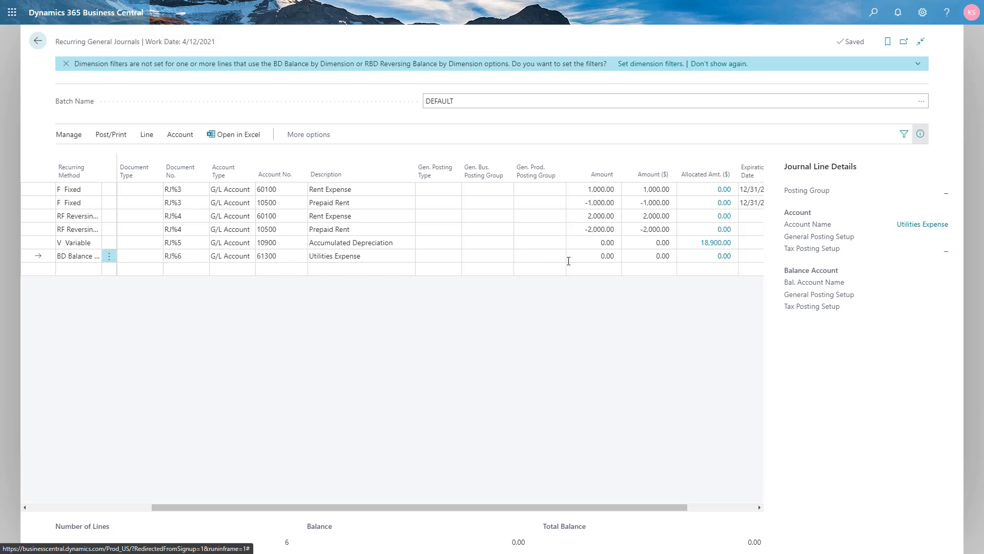
left_click(722, 260)
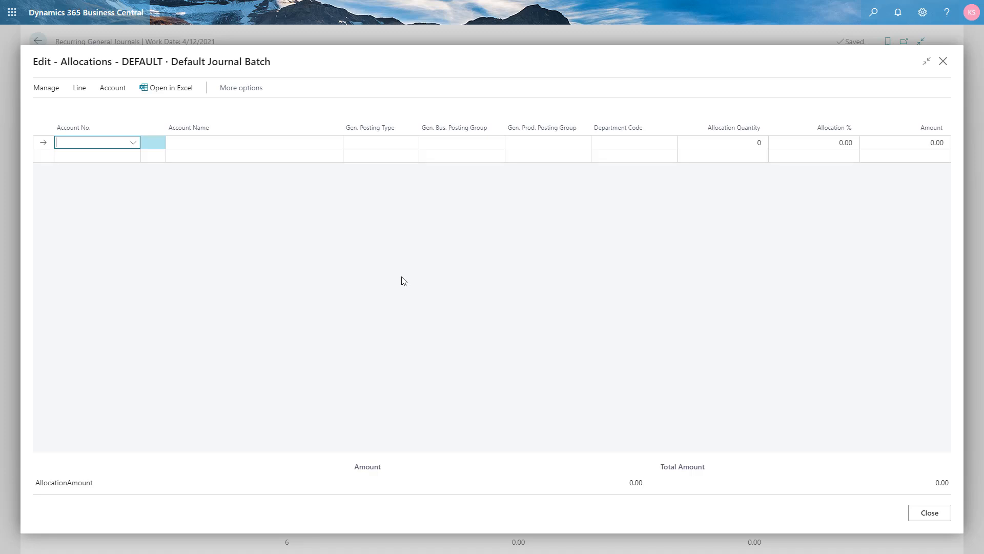
type("uti")
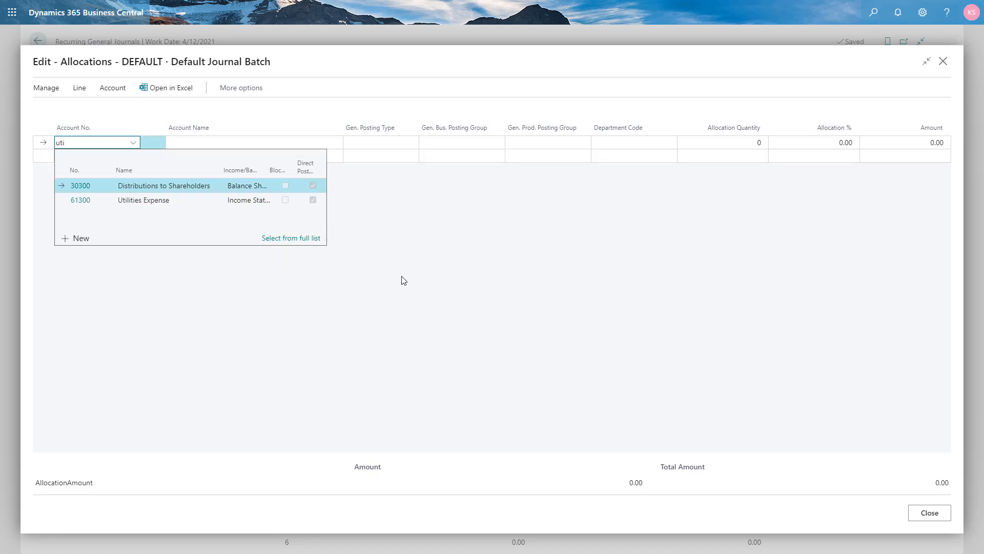
left_click(133, 200)
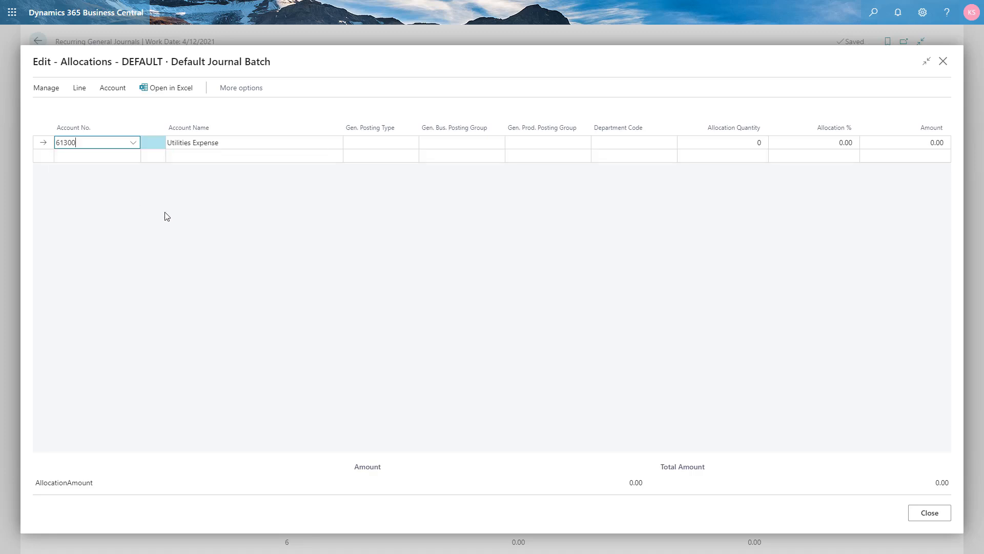
Set the department code of the first allocation line to 4ADM (Administration)
key("Tab")
key("Tab")
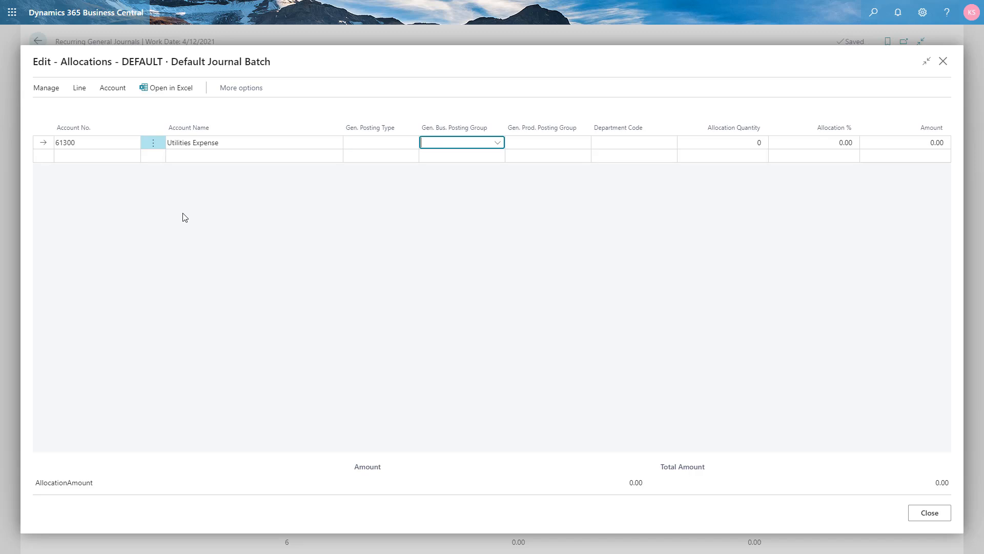
key("Tab")
key("Tab")
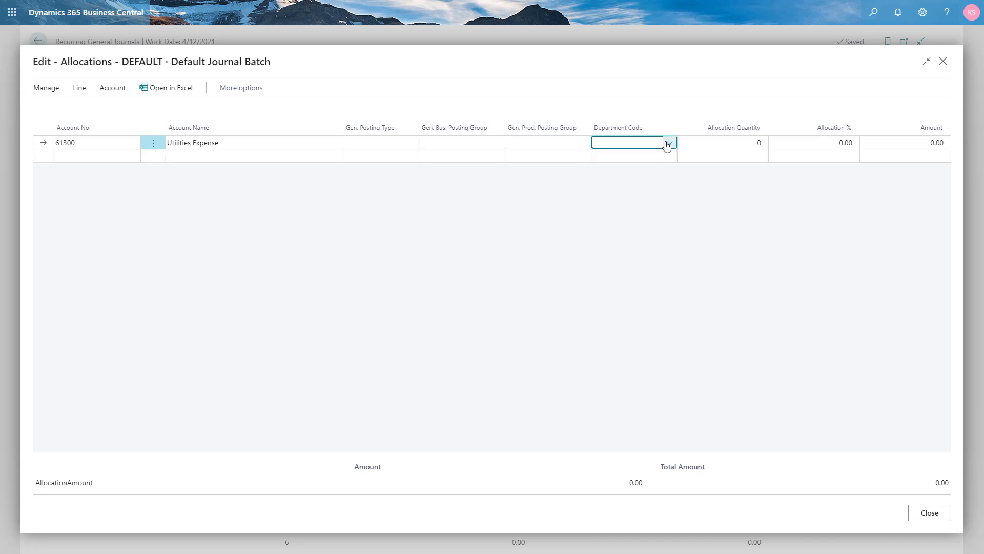
left_click(668, 144)
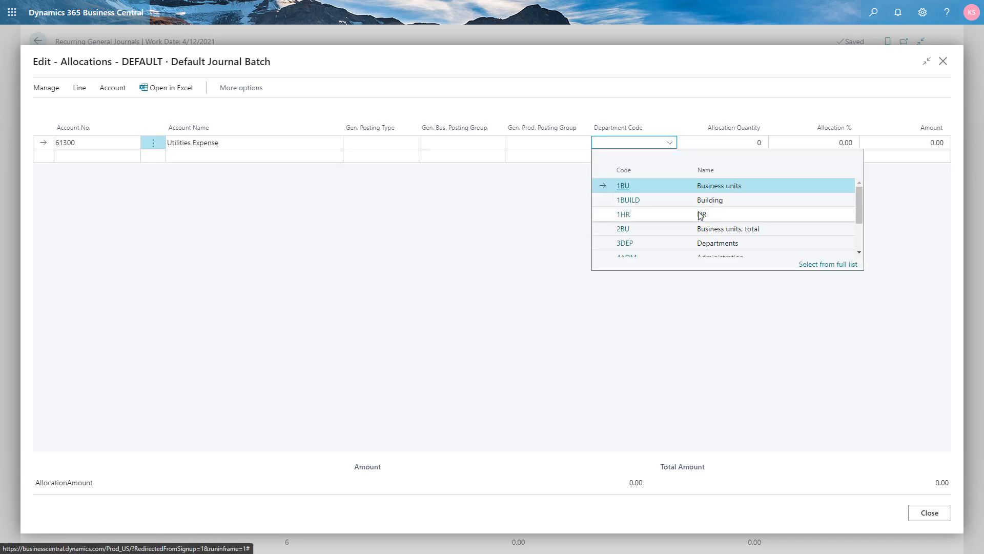
scroll(725, 231, "down", 1)
scroll(731, 240, "down", 1)
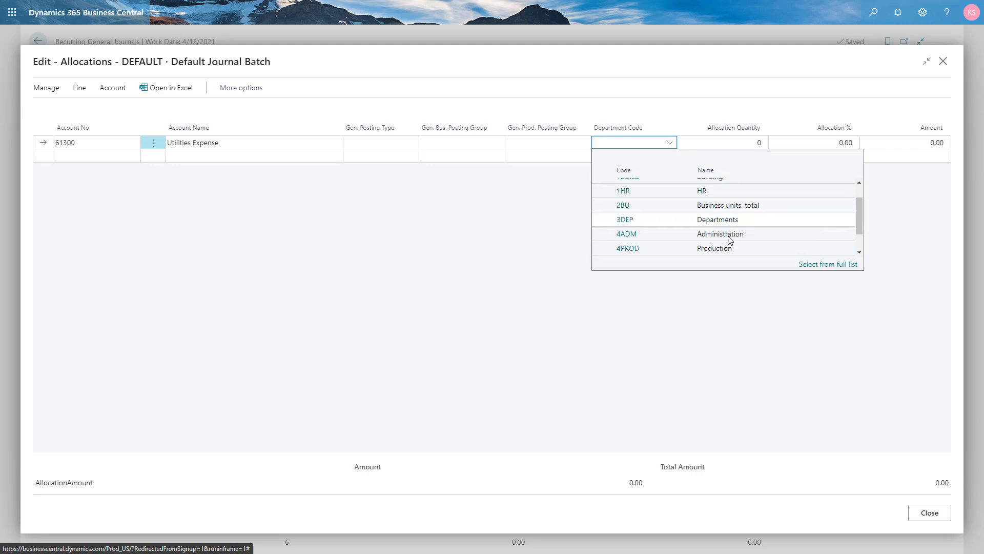
left_click(728, 235)
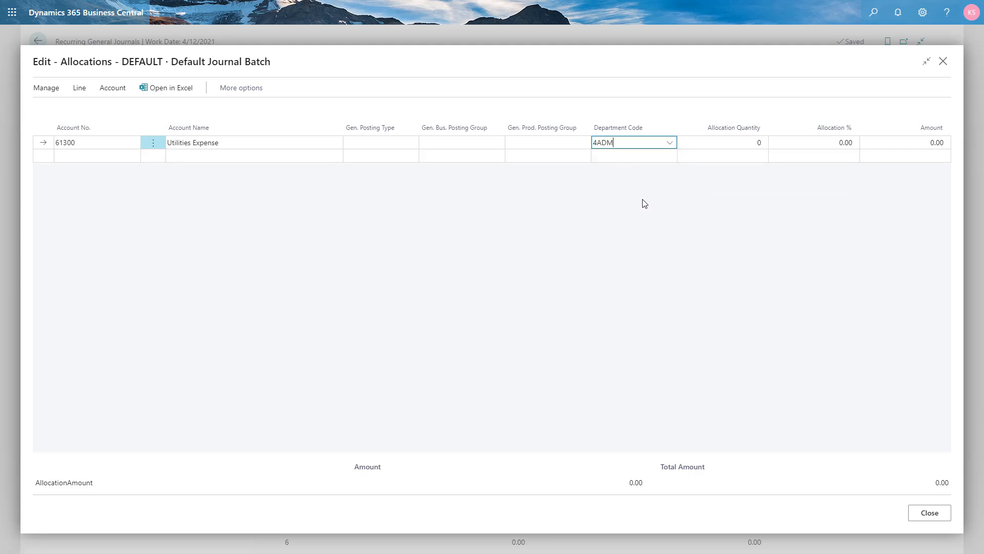
Set the allocation percentage of the 4ADM line to 30 and start a new allocation line
key("Tab")
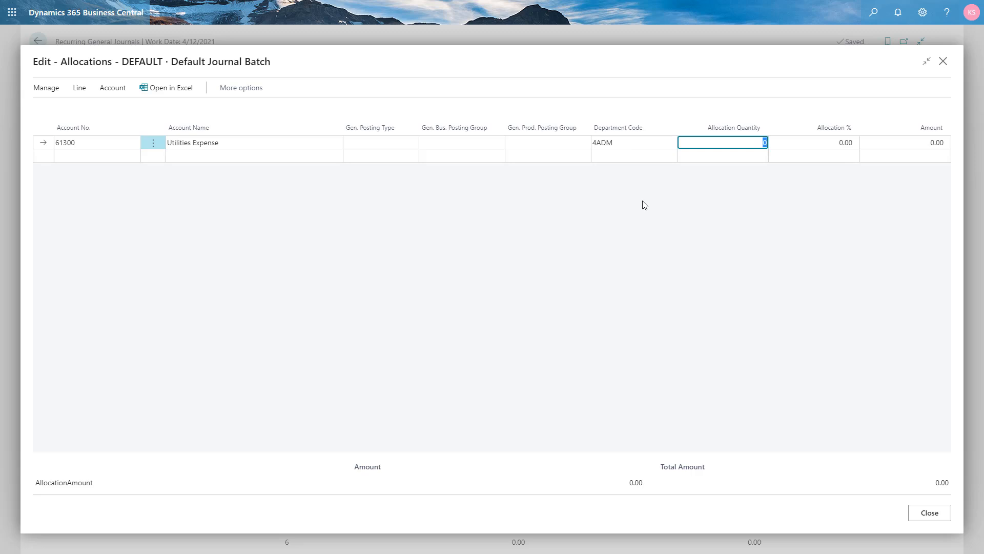
key("Tab")
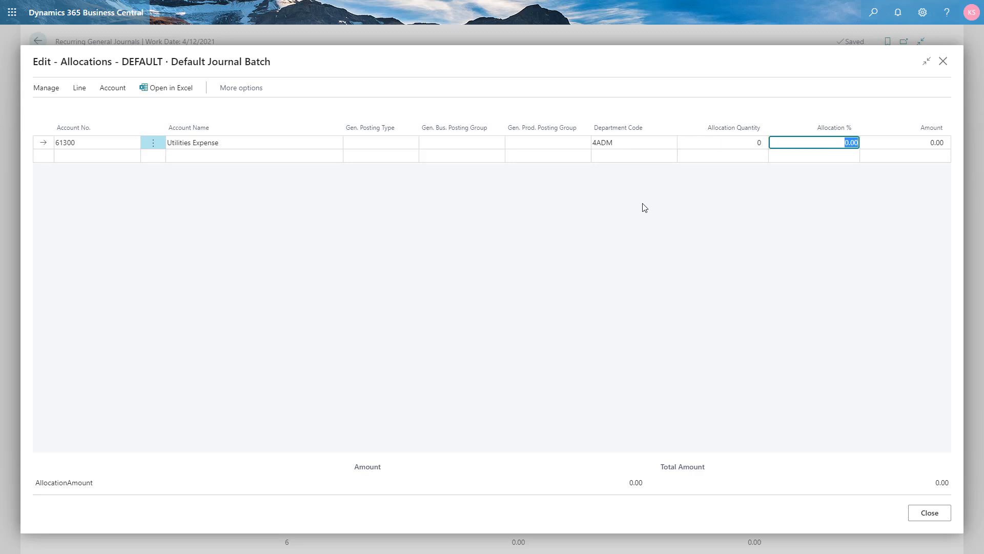
type("30")
key("Tab")
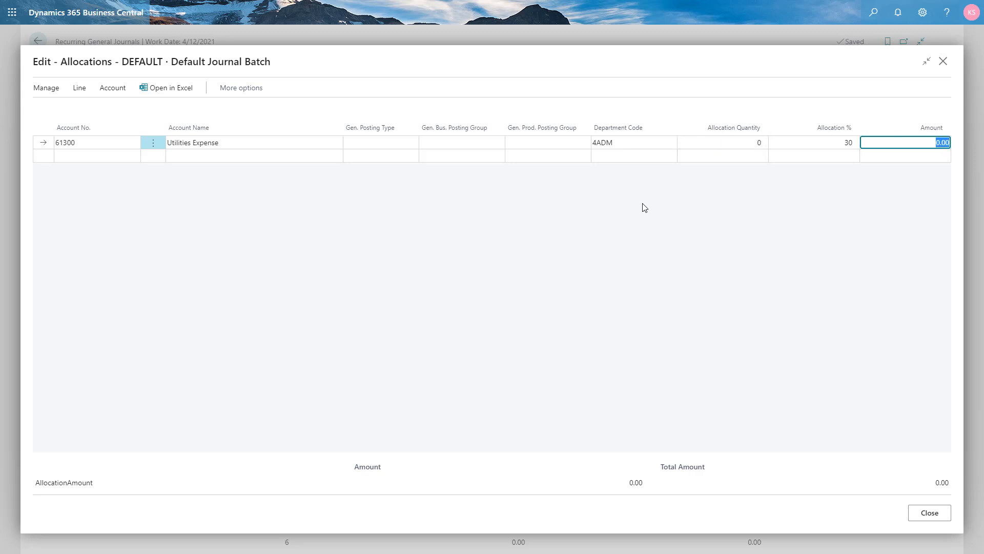
key("Tab")
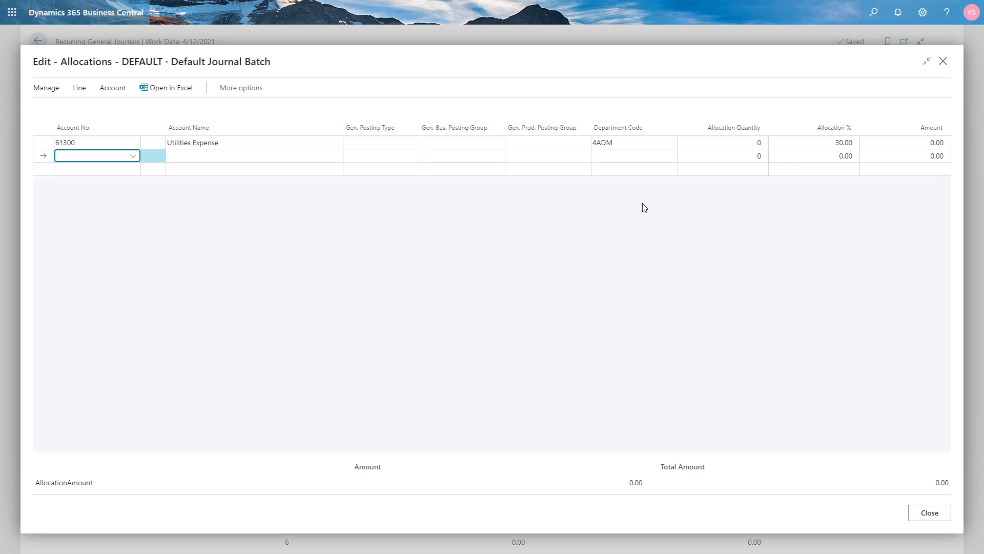
Fill in the second allocation line with account 61300 and department code 4PROD (Production)
type("61300")
key("Tab")
key("Tab")
key("Tab")
key("Tab")
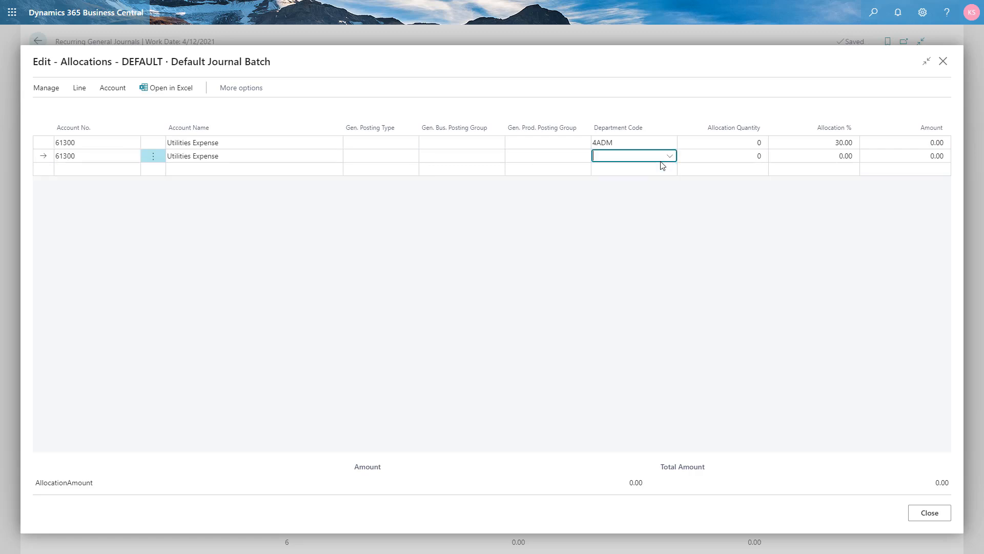
type("4")
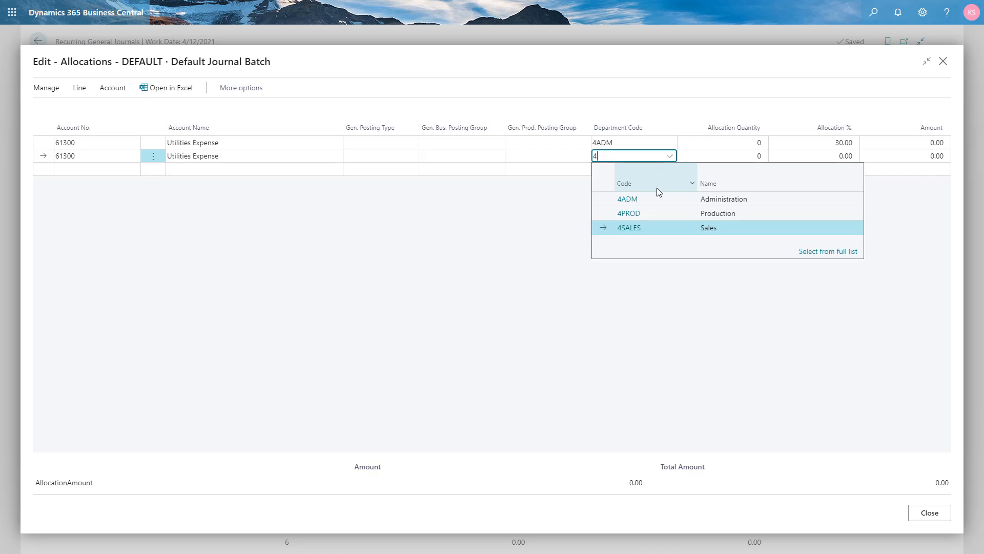
left_click(706, 216)
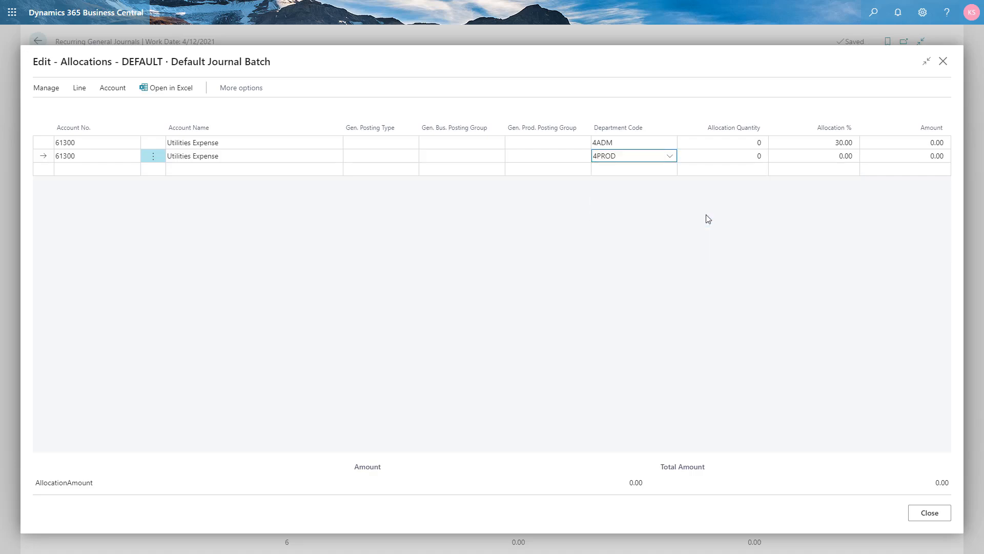
Set the allocation percentage of the 4PROD line to 60 and start a third allocation line
key("Tab")
key("Tab")
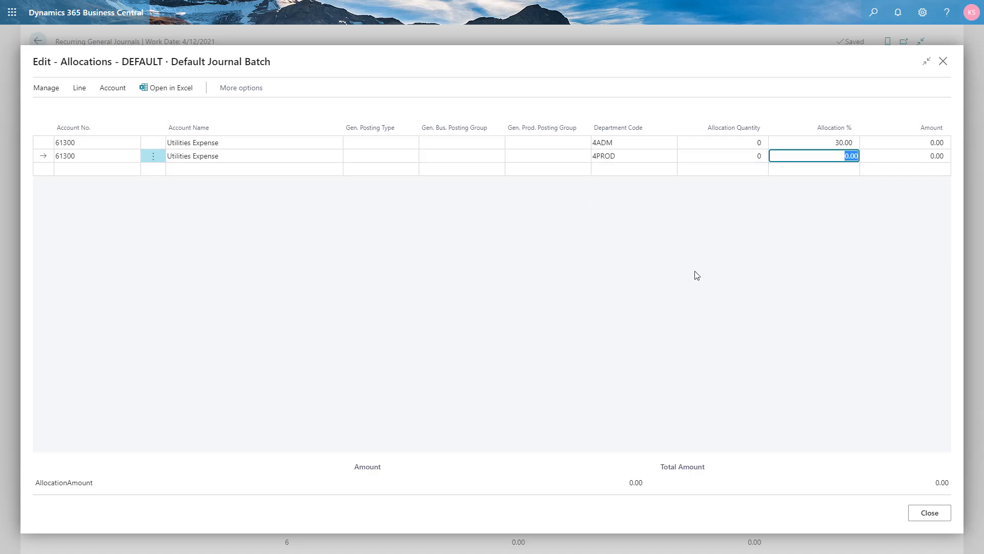
type("5")
type("6")
type("0")
key("Tab")
key("Tab")
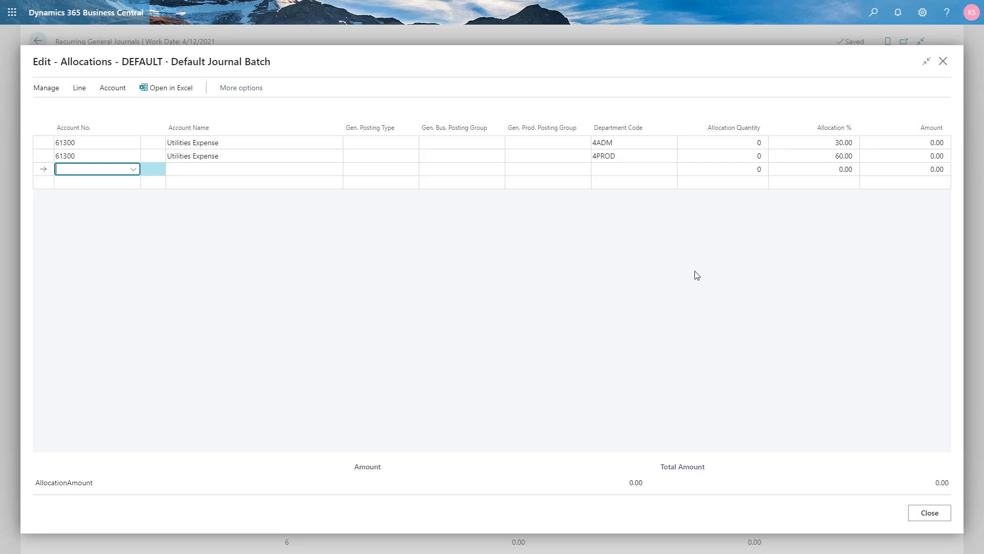
Fill in the third allocation line with account 61300 and department code 4SALES
type("61300")
key("Tab")
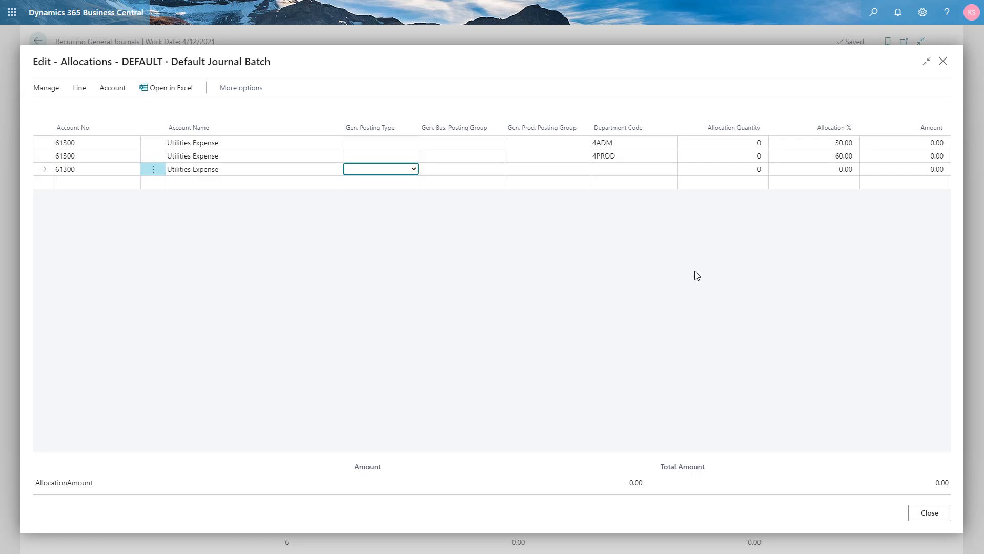
key("Tab")
key("Tab")
key("Tab")
type("4SALES")
key("Tab")
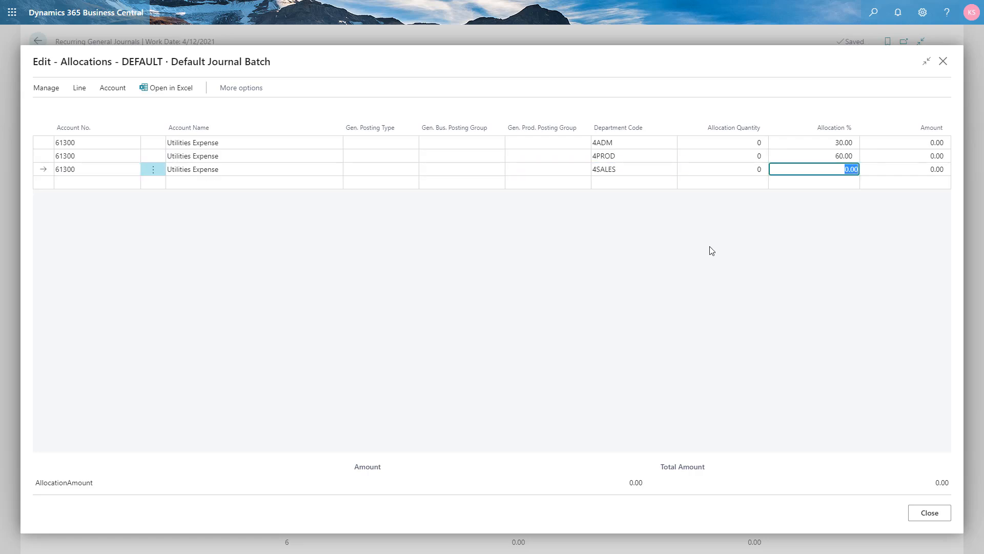
Set the allocation percentage of the 4SALES line to 10 and close the allocations
type("10")
key("shift+Tab")
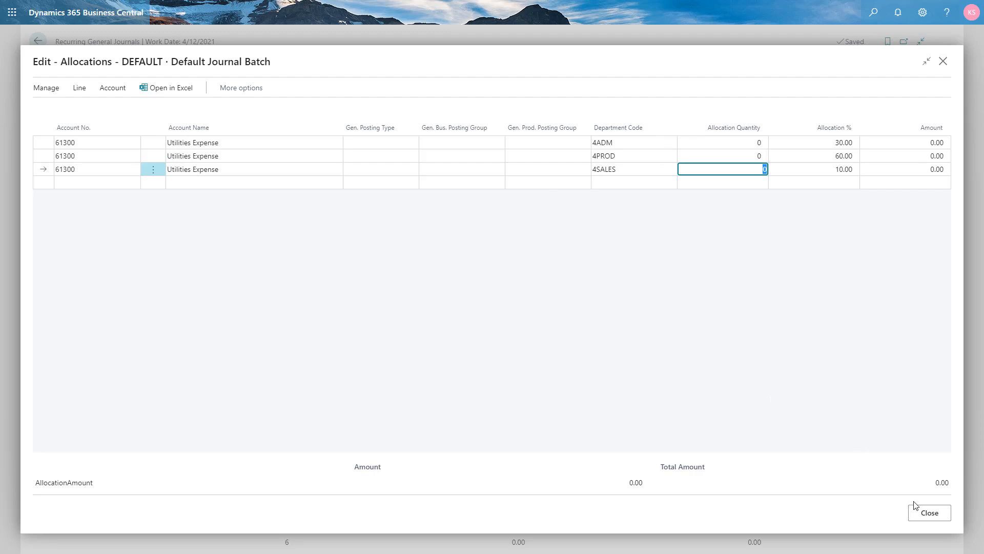
left_click(927, 513)
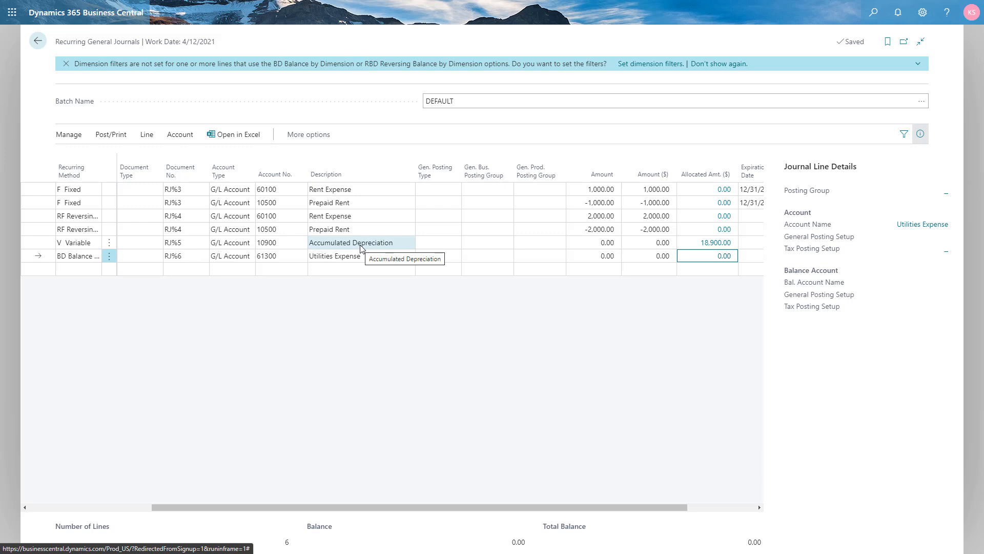
Post the lines of the DEFAULT recurring general journal batch and dismiss the posting message
left_click(116, 136)
left_click(81, 156)
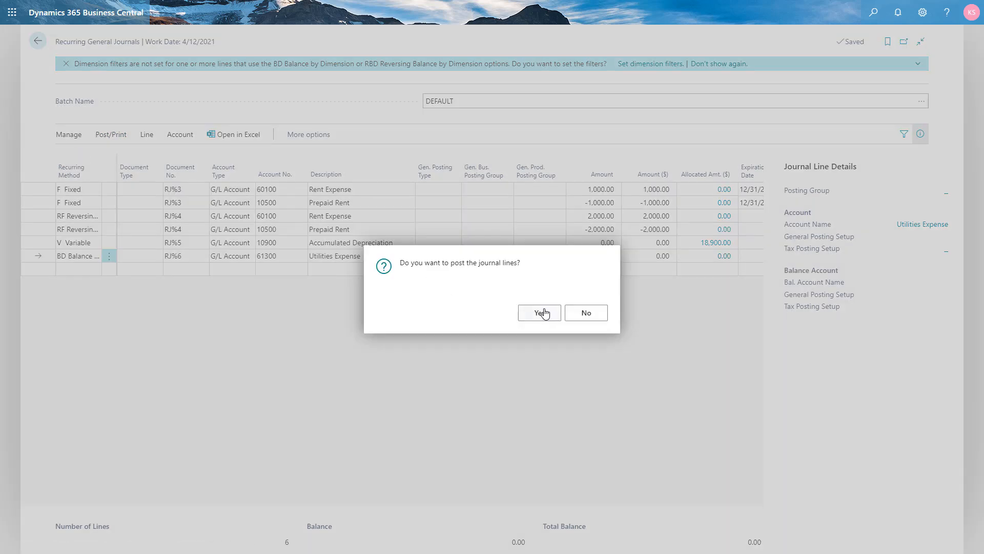
left_click(545, 313)
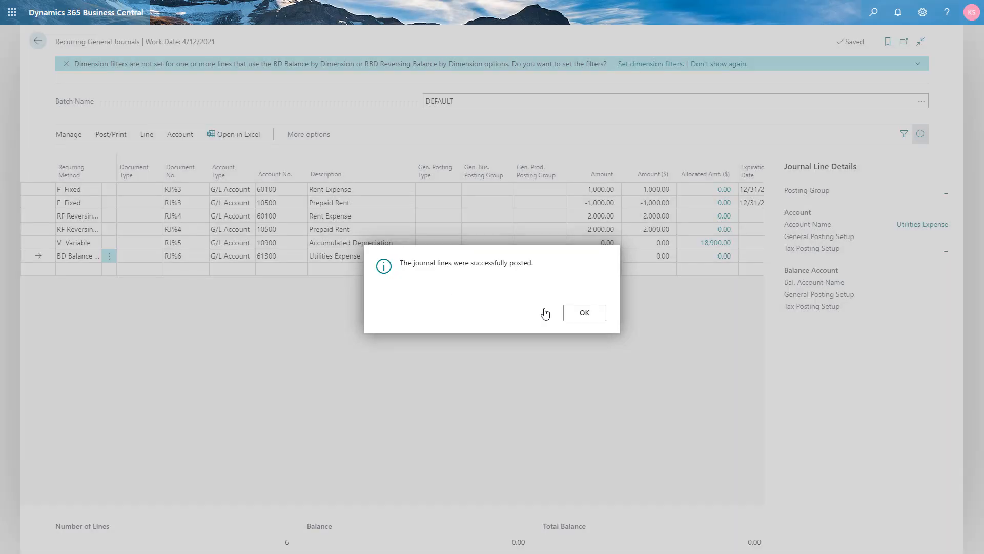
left_click(576, 314)
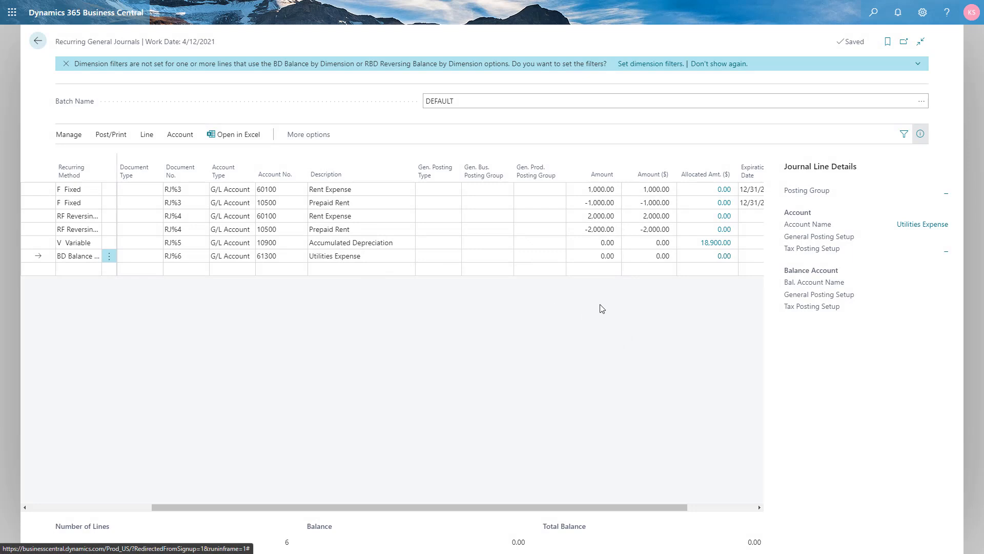
Search for "g/l reg", review the latest postings in the G/L Registers and return to the recurring journal
left_click(872, 20)
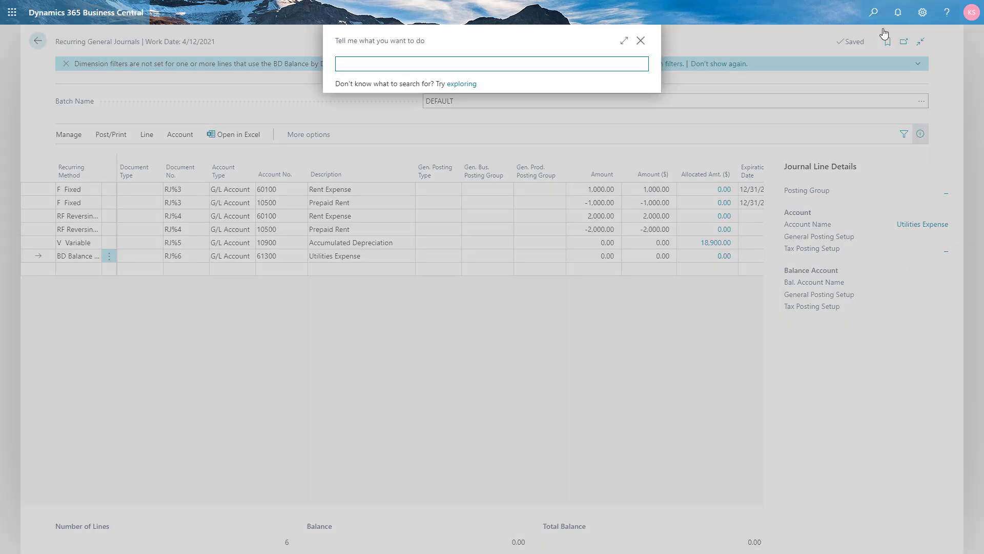
type("g/l reg")
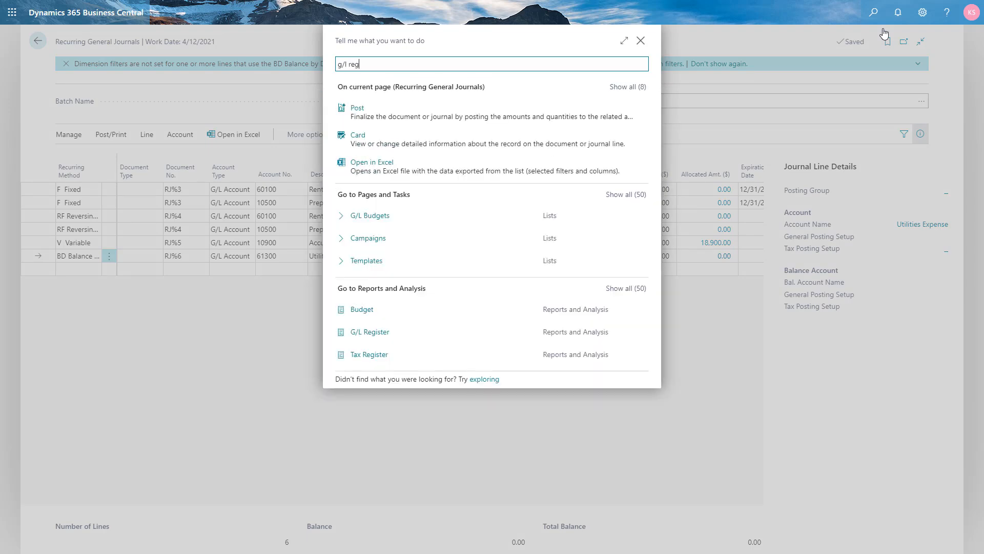
key("Return")
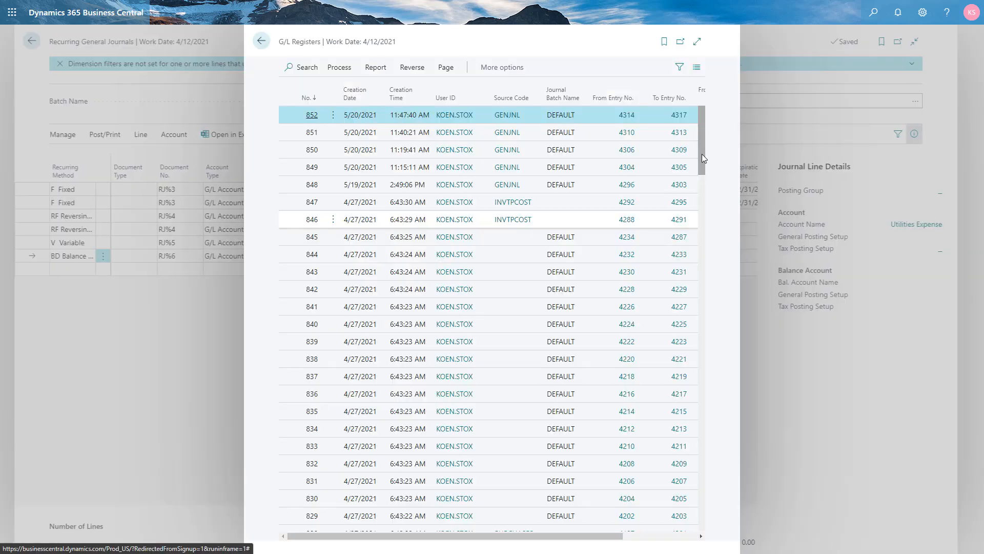
key("Escape")
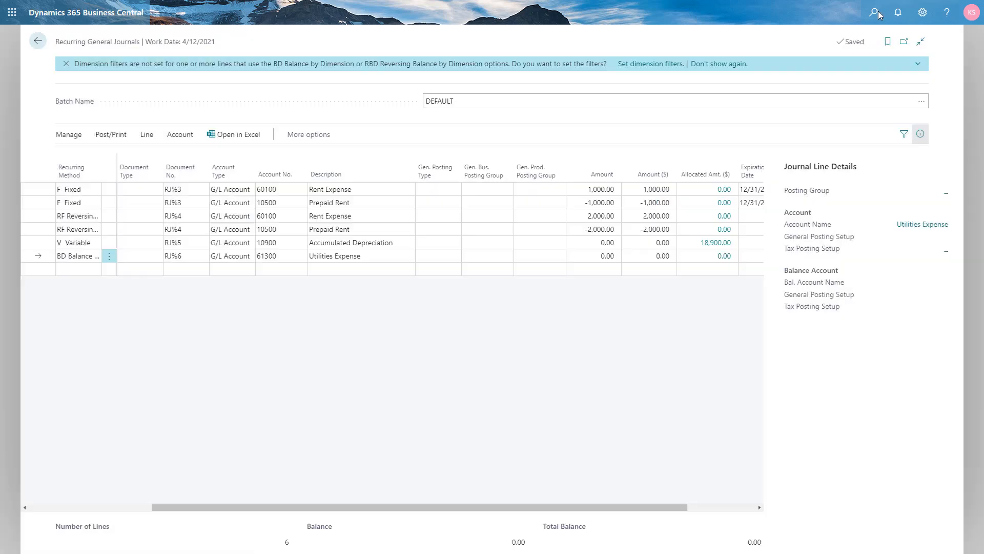
In the Chart of Accounts, search for "uti" and view the ledger entries behind the net change of account 61300 Utilities Expense
left_click(877, 23)
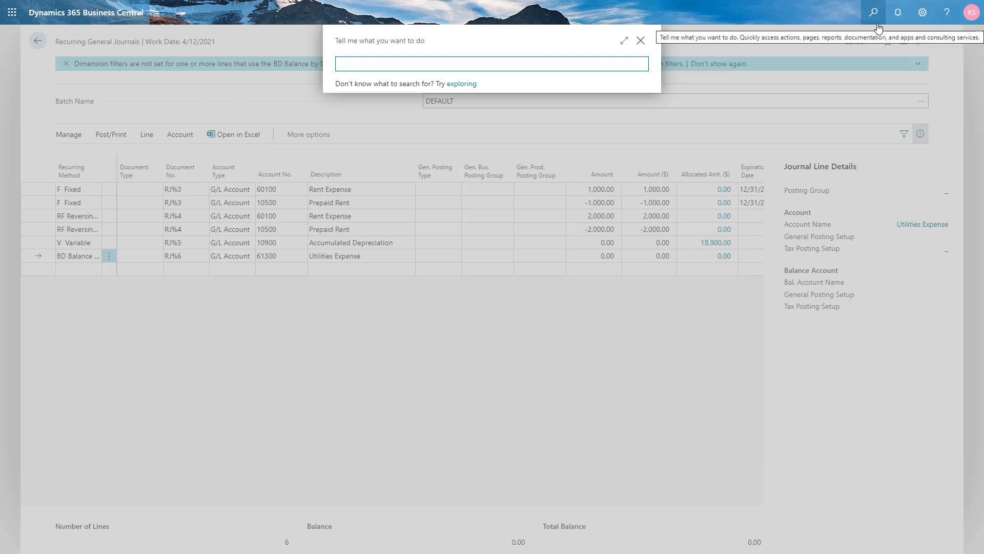
type("cha")
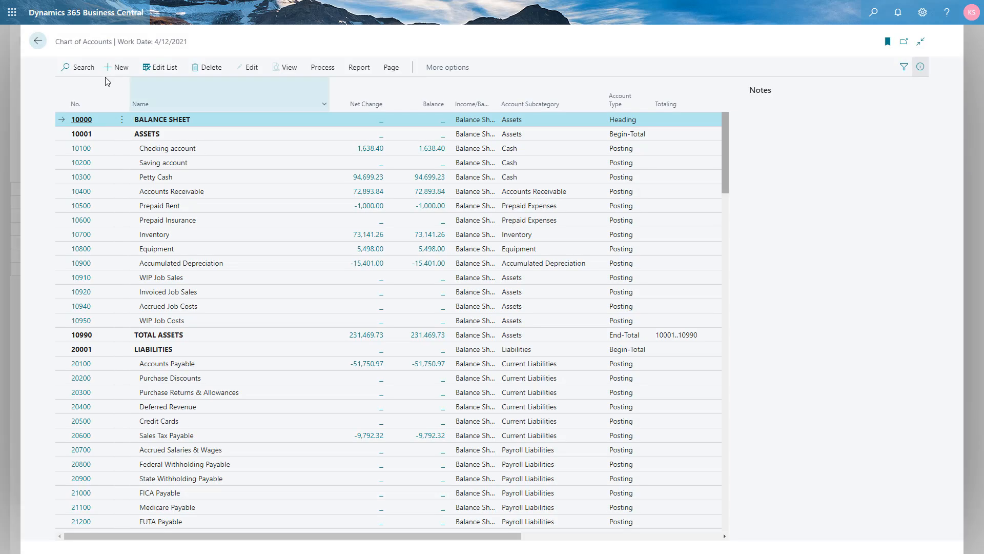
left_click(84, 67)
type("u")
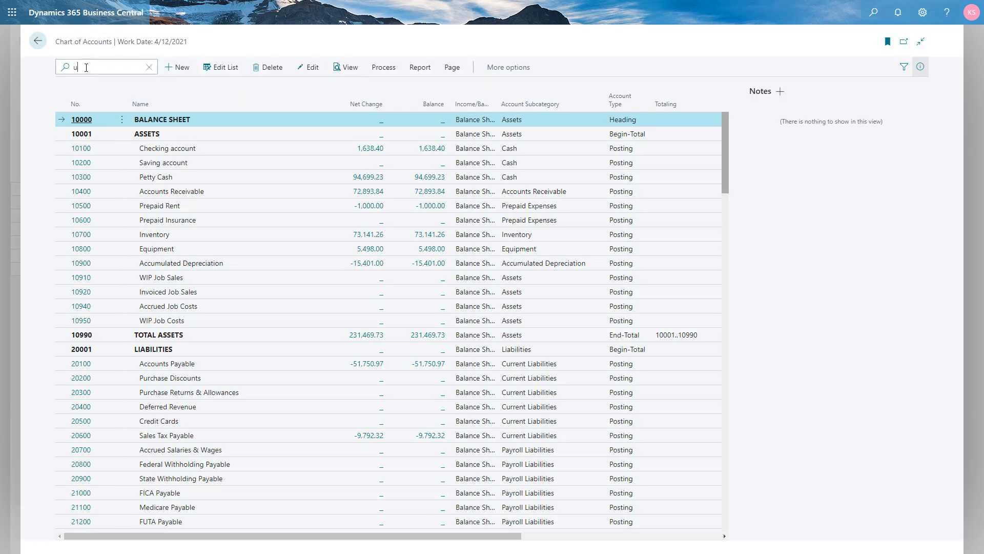
type("ti")
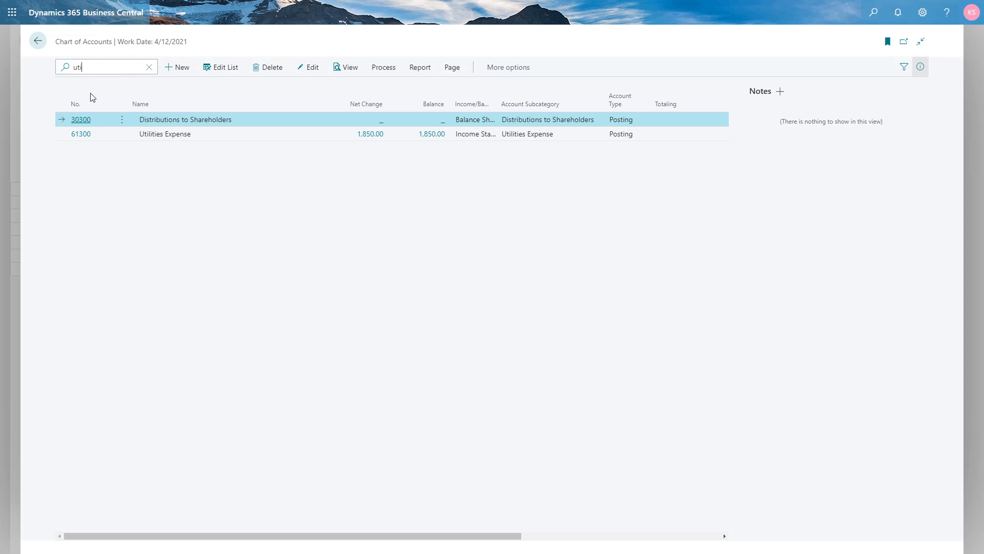
left_click(364, 139)
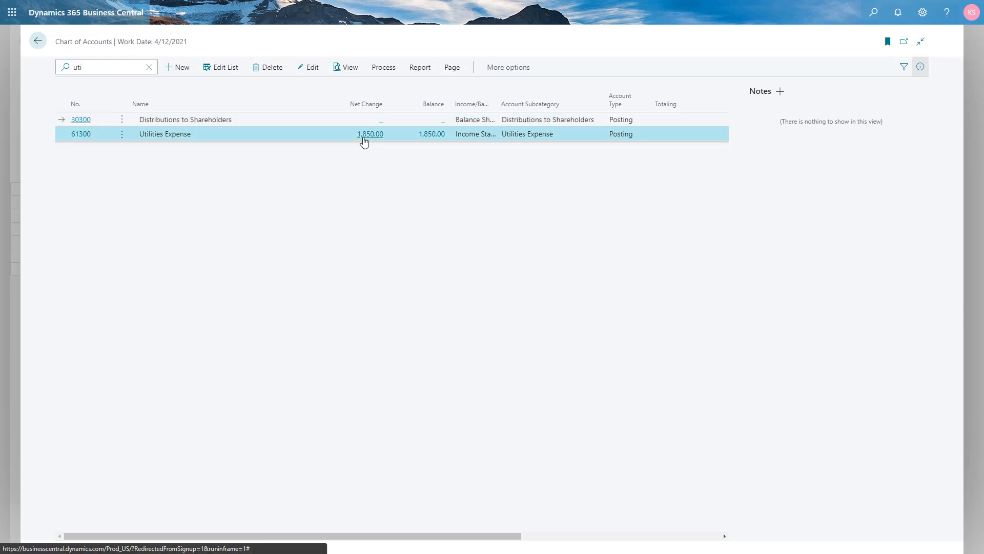
left_click(364, 135)
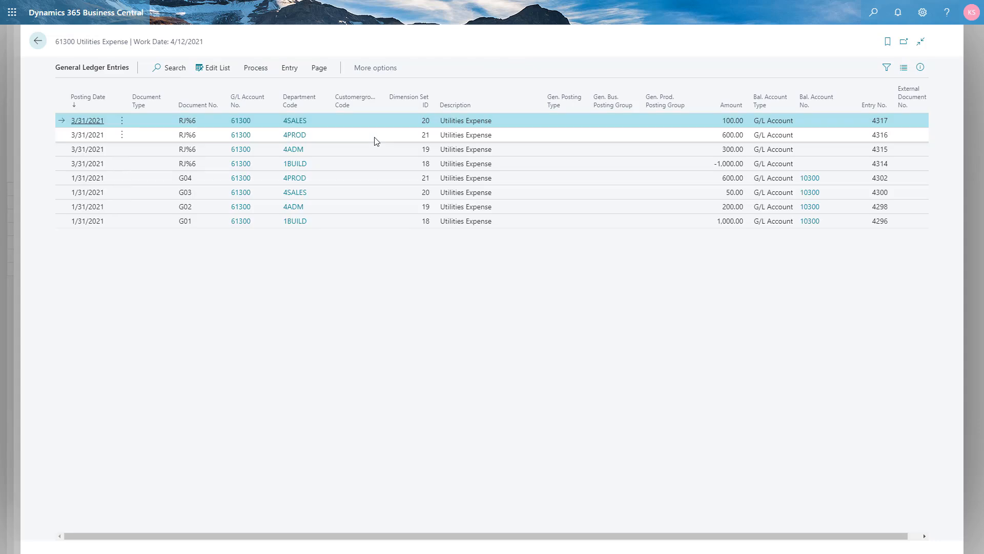